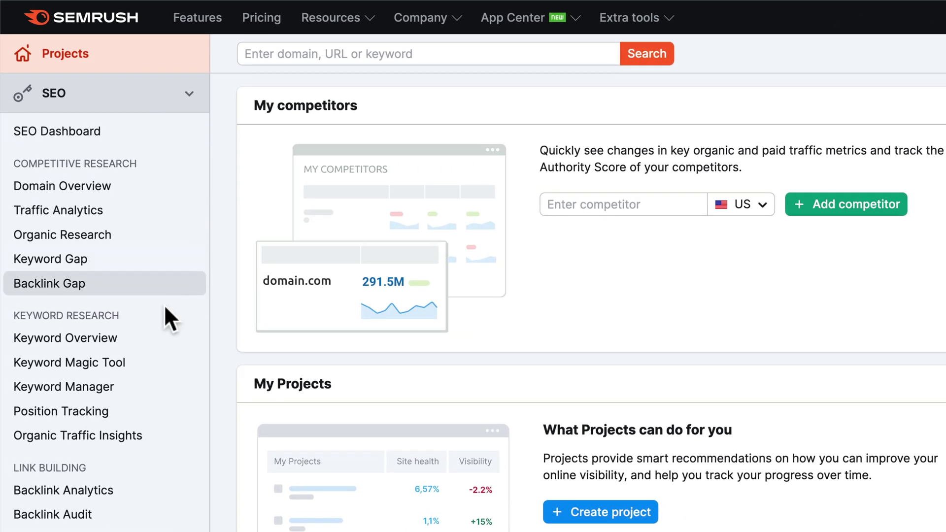
- Open the Keyword Magic Tool from the SEO sidebar's Keyword Research section
click(141, 368)
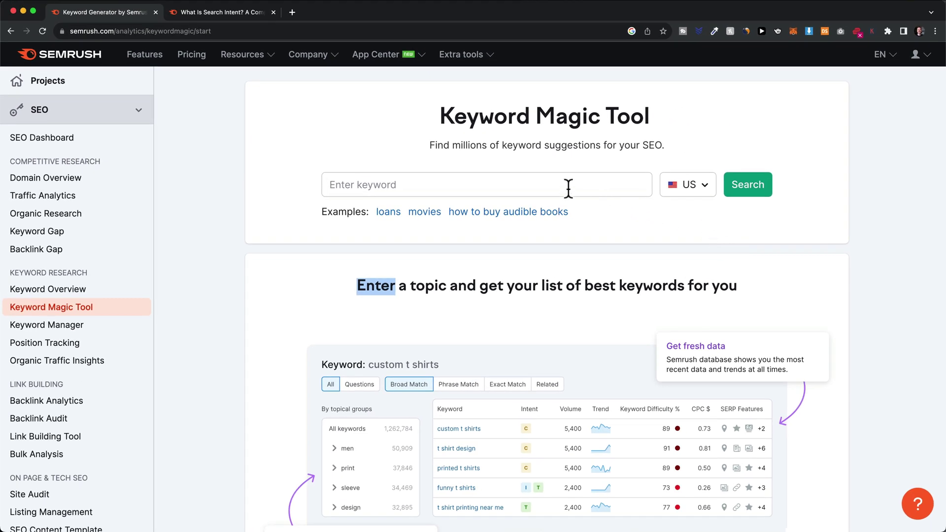
- Enter 'ai tools' as the keyword in the Keyword Magic Tool search field
click(569, 188)
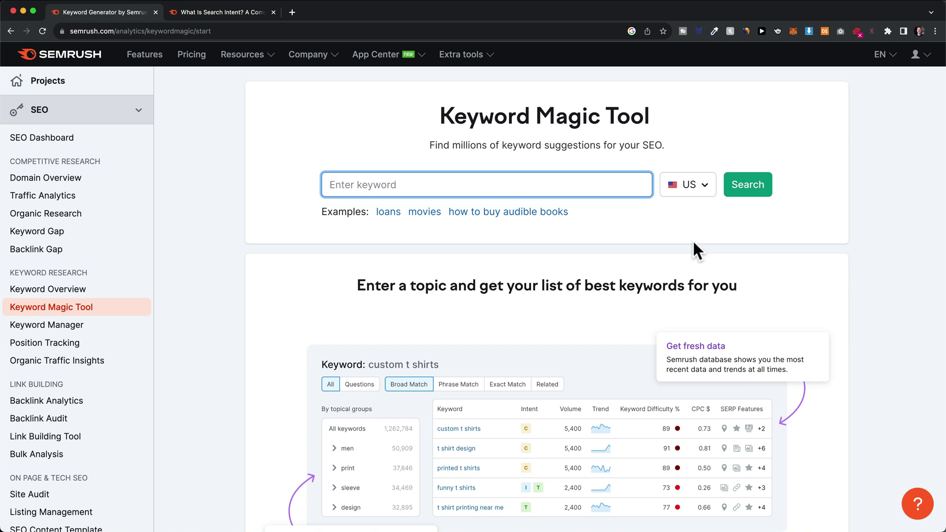
text(ai tools)
- Search 'ai tools' and review the suggestions, led by 'ai tools' at 14,800 volume, KD 66
click(745, 191)
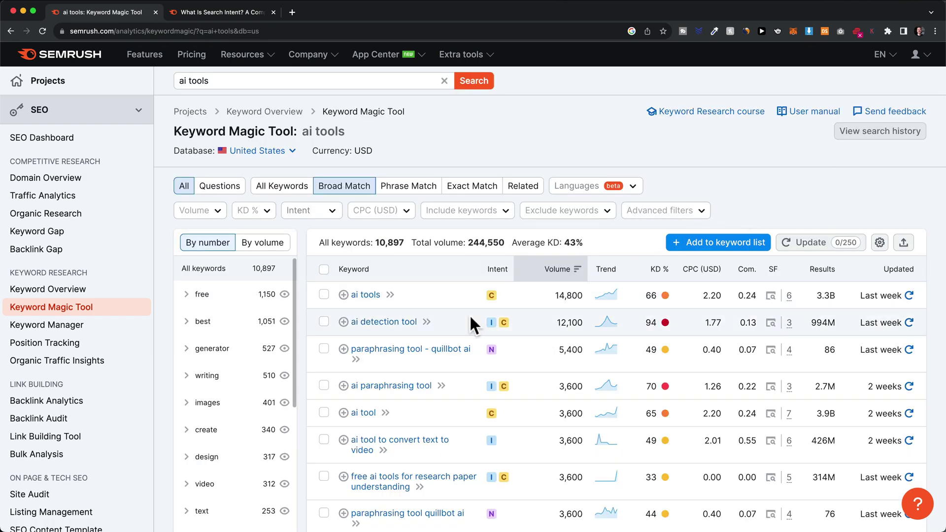
scroll(467, 309, down, 5)
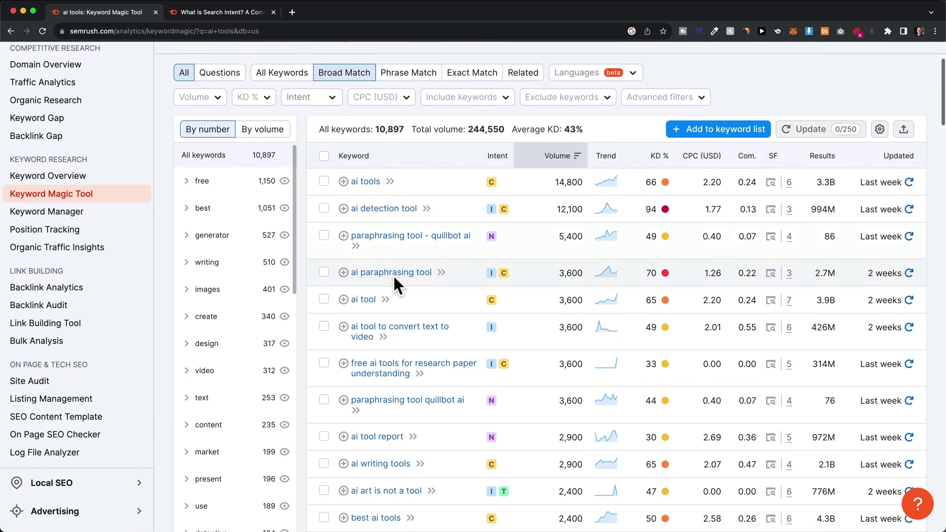
scroll(387, 328, down, 2)
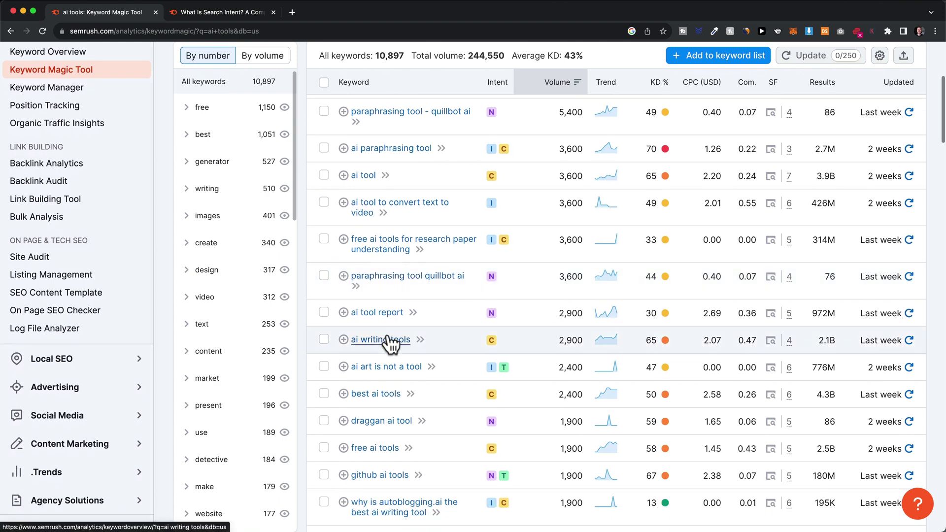
scroll(390, 344, up, 5)
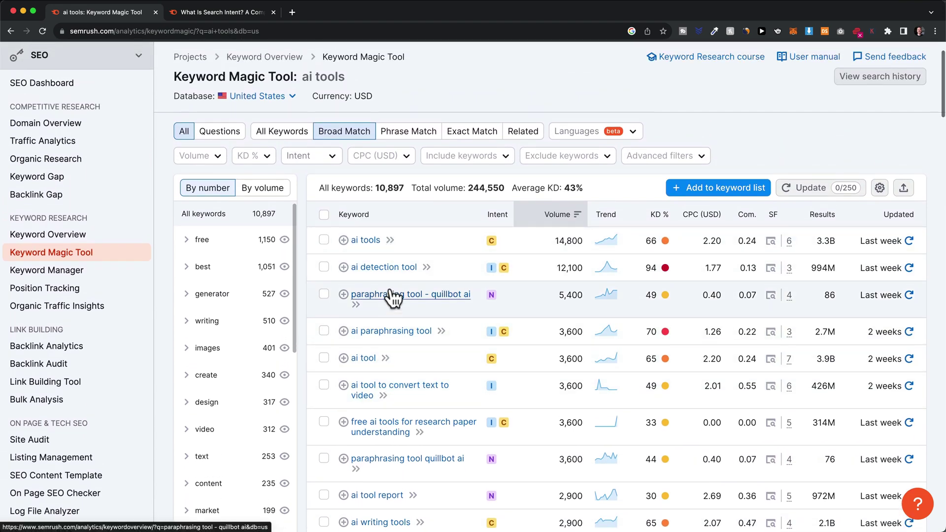
scroll(392, 298, up, 1)
scroll(393, 297, up, 1)
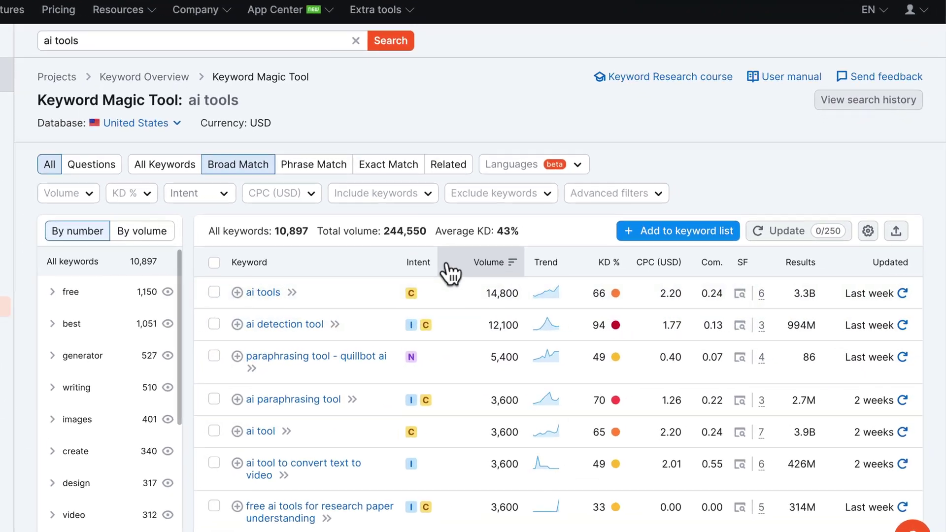
mouse_move(498, 268)
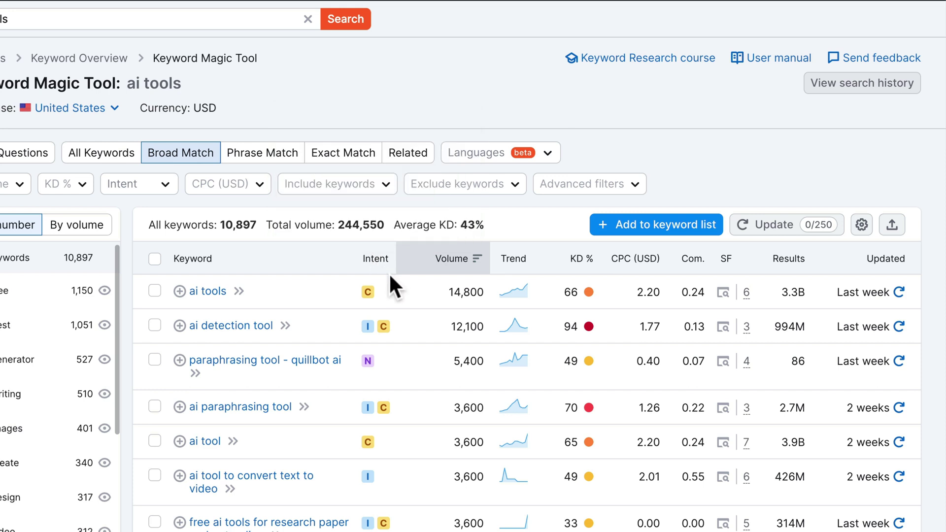
scroll(390, 272, down, 3)
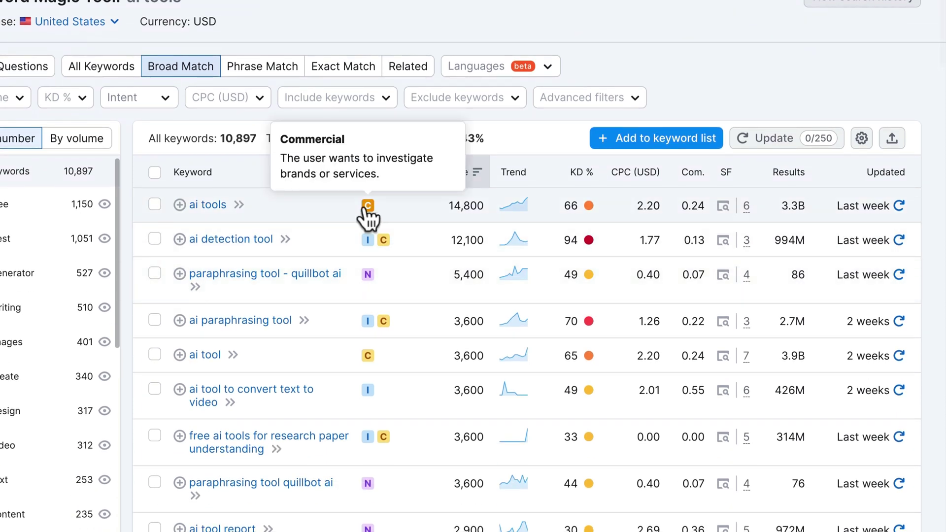
mouse_move(365, 239)
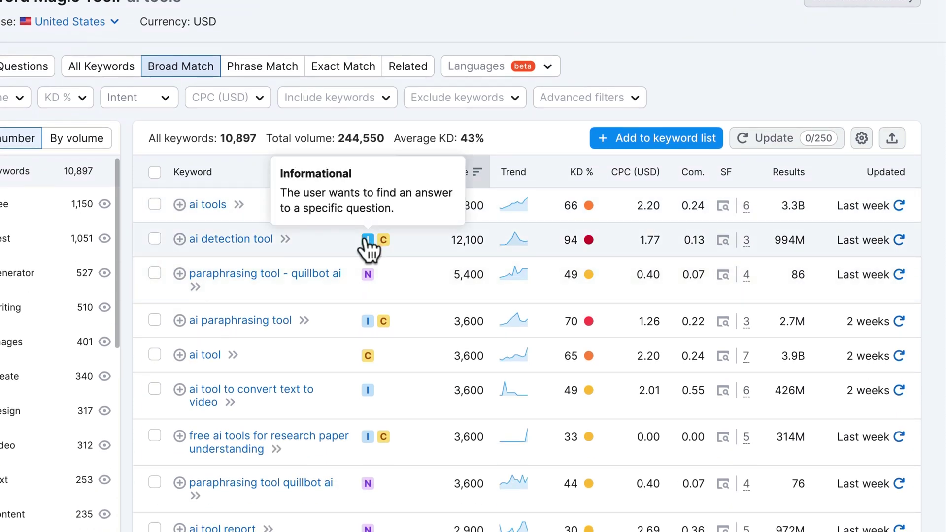
scroll(395, 252, down, 1)
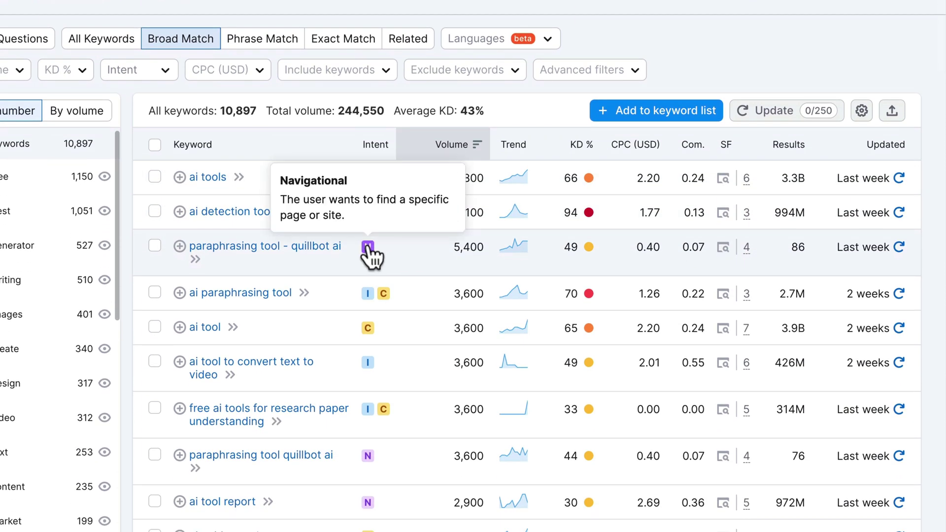
scroll(372, 256, down, 6)
mouse_move(388, 396)
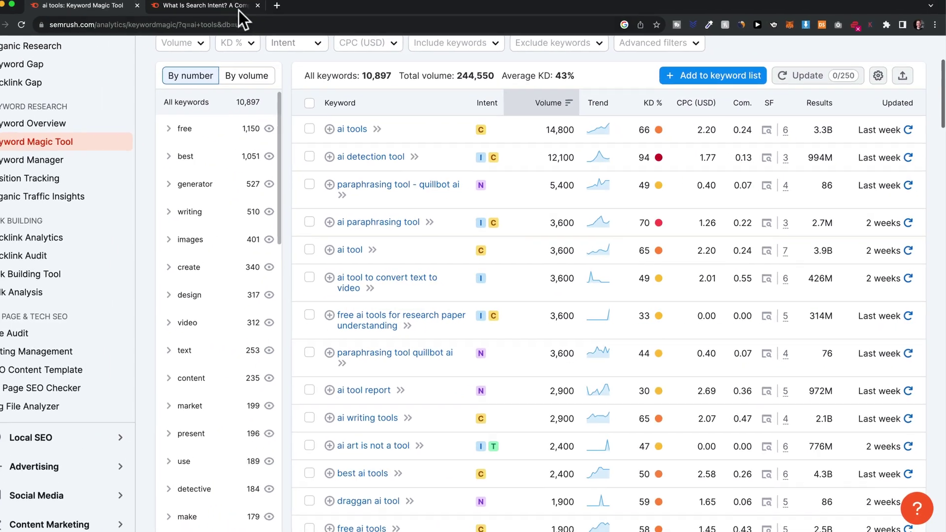
click(238, 11)
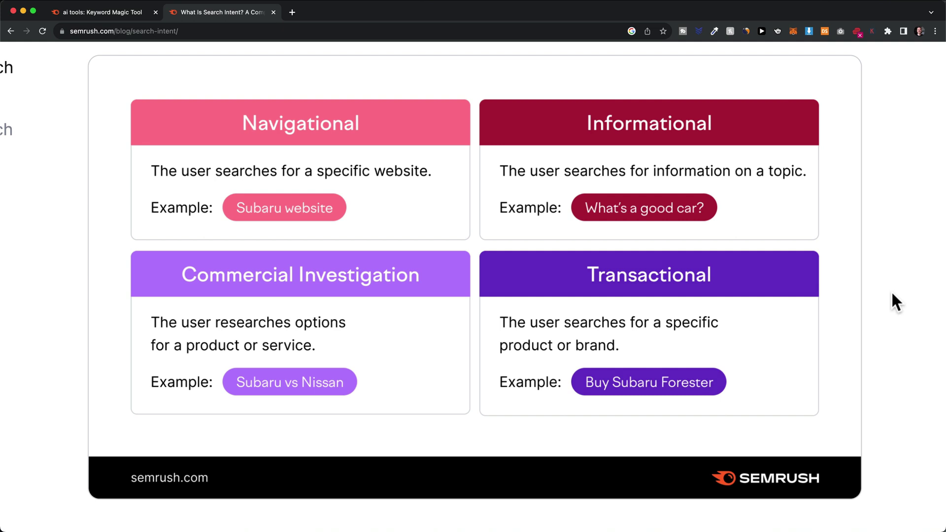
click(840, 288)
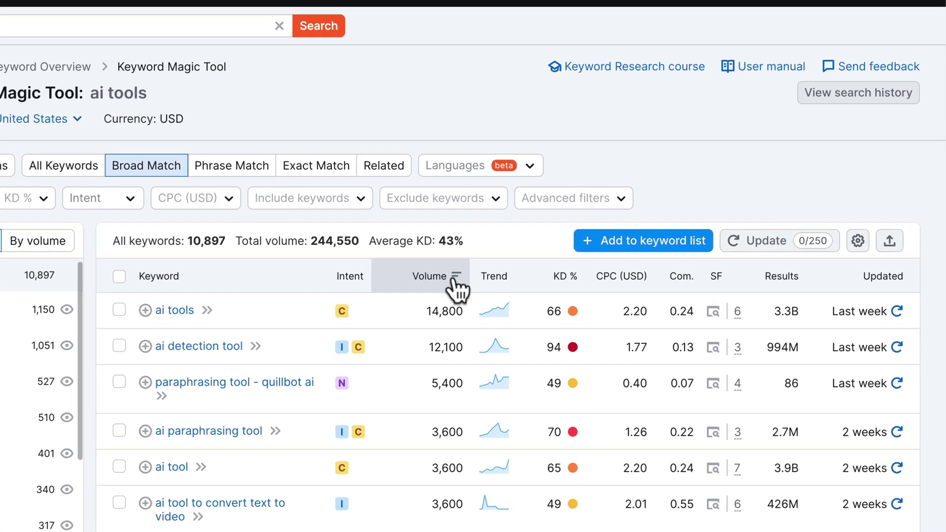
mouse_move(456, 291)
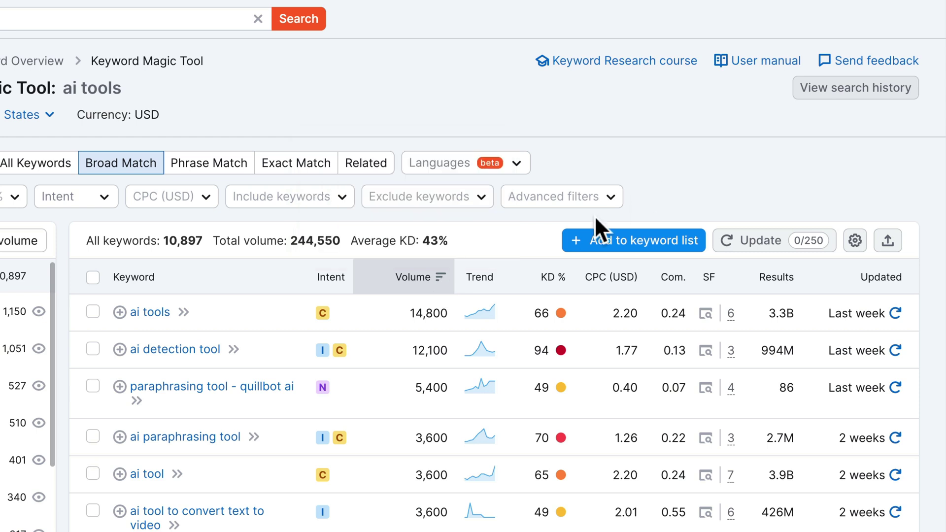
mouse_move(482, 276)
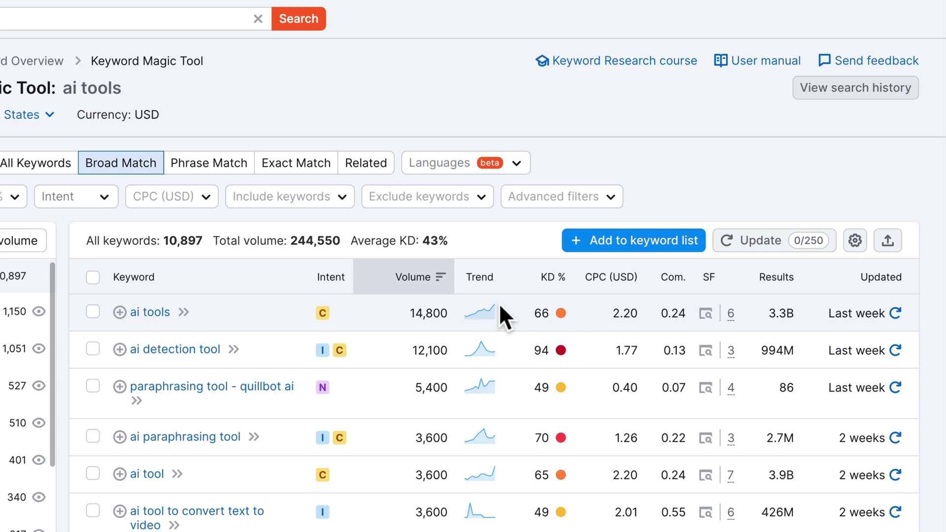
scroll(496, 303, down, 3)
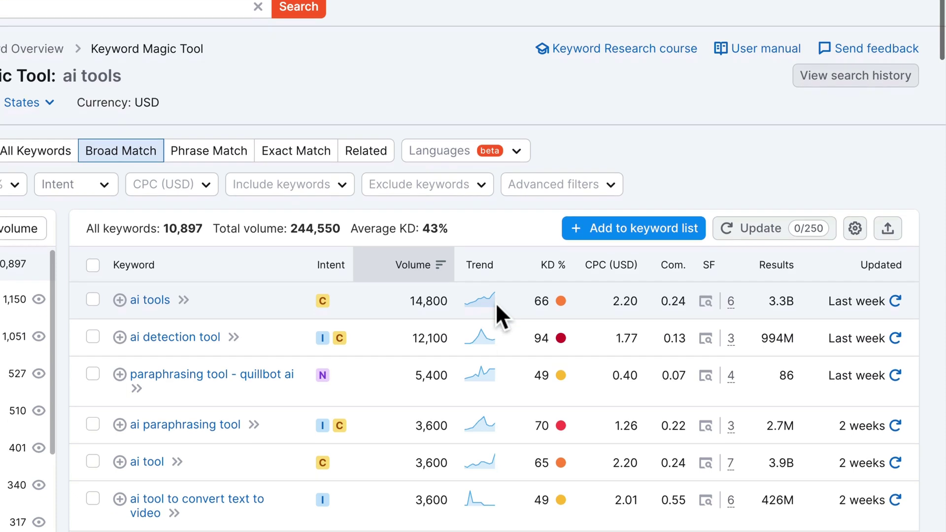
scroll(483, 442, down, 8)
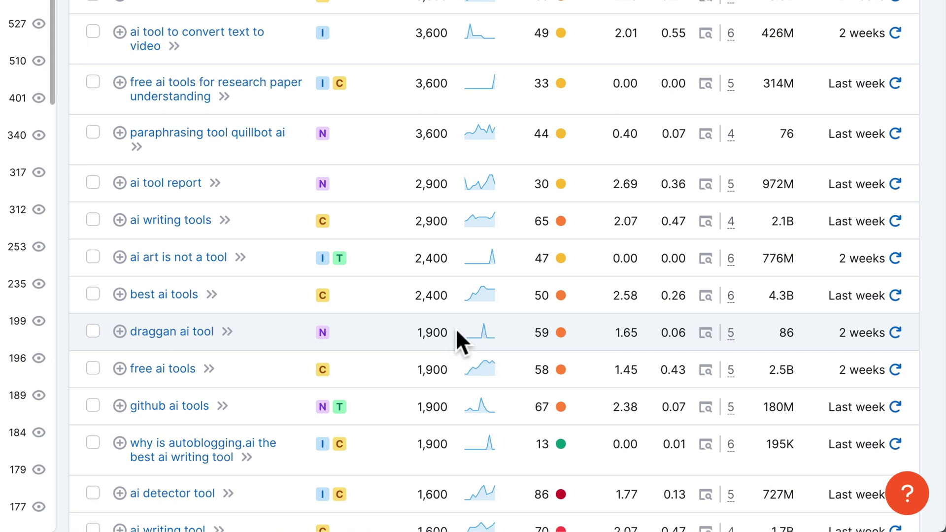
drag(454, 330, 413, 330)
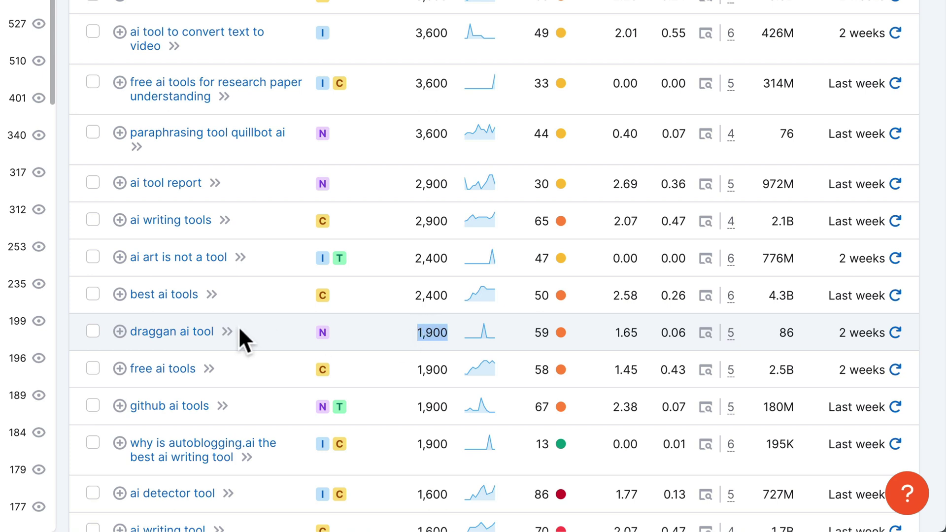
drag(221, 331, 129, 331)
click(474, 333)
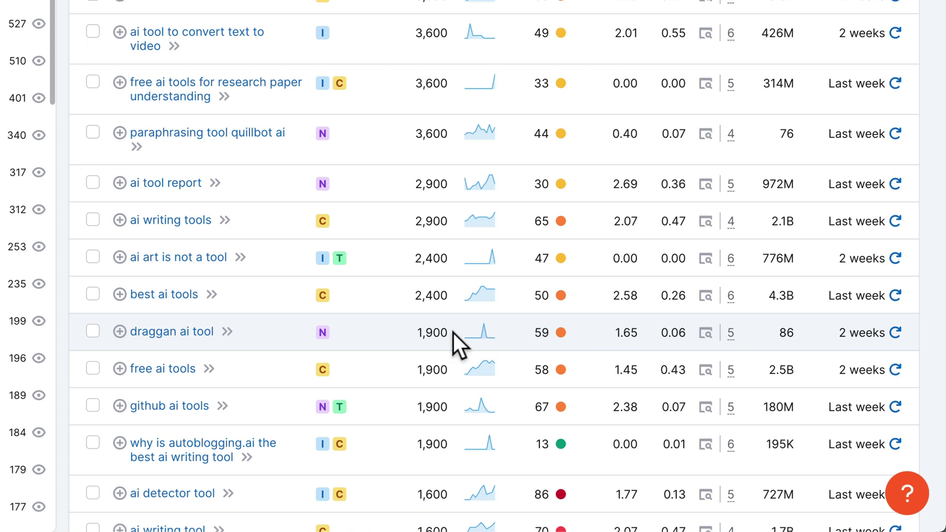
drag(454, 333, 416, 331)
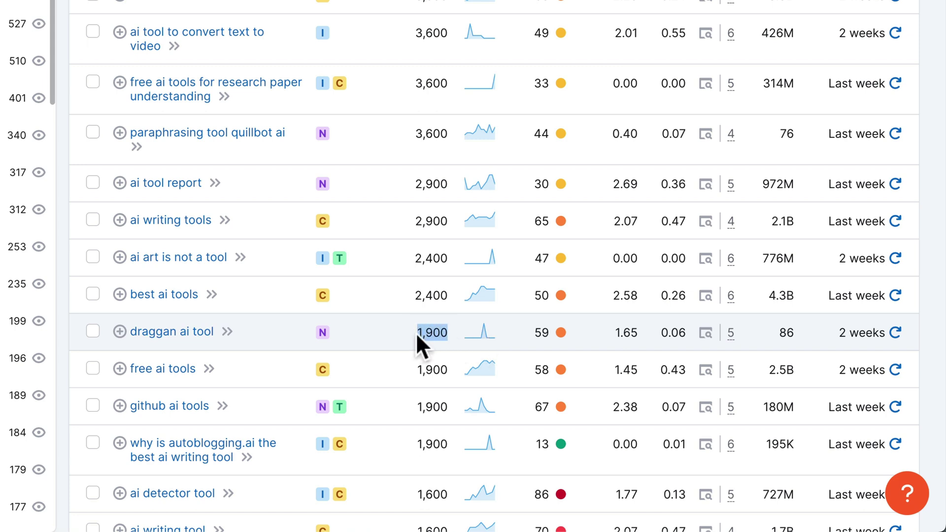
click(469, 332)
scroll(504, 287, up, 1)
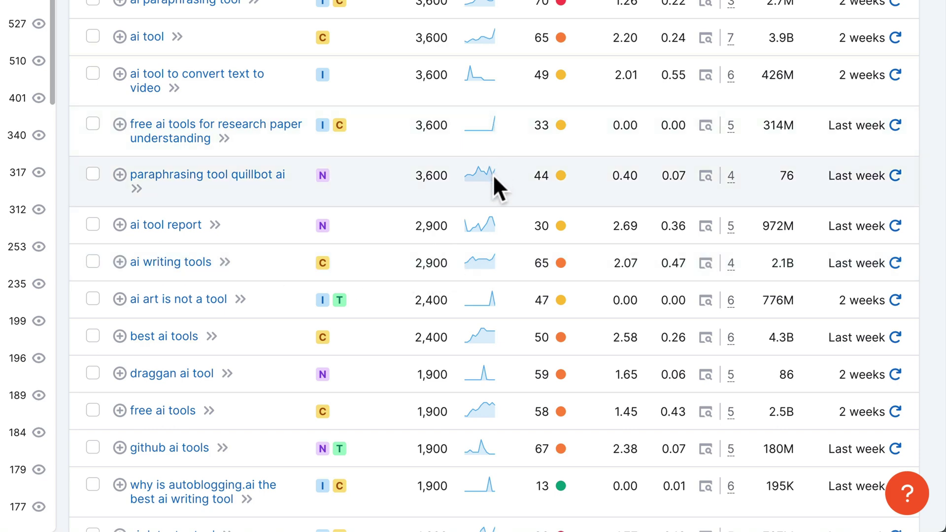
scroll(498, 207, up, 1)
scroll(501, 220, up, 8)
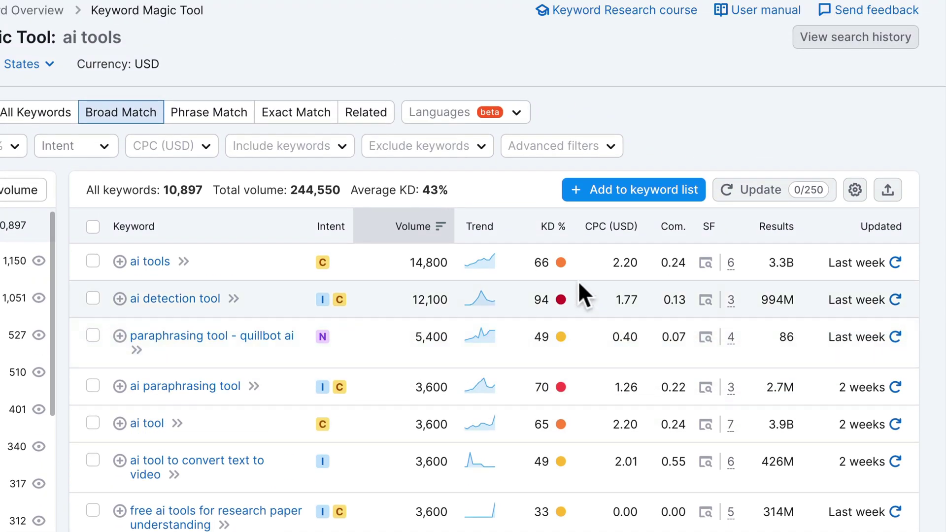
mouse_move(552, 238)
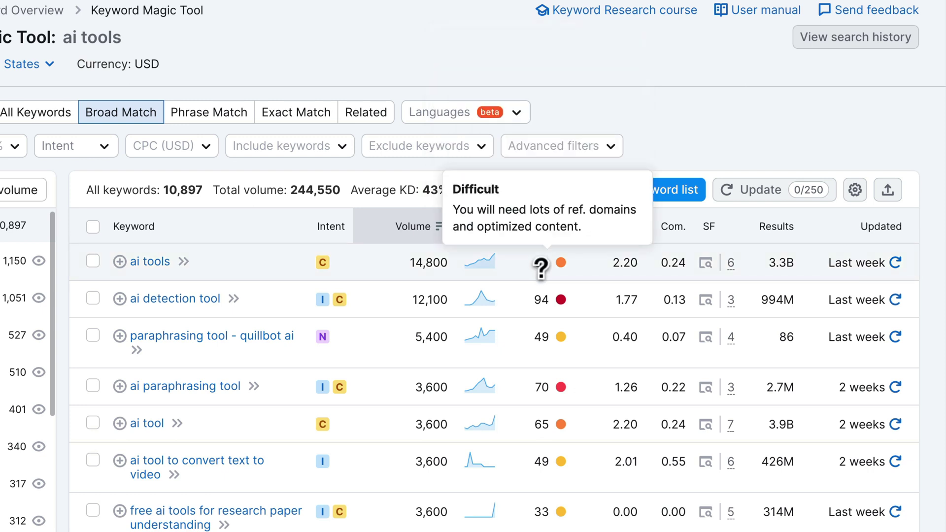
mouse_move(542, 263)
mouse_move(555, 299)
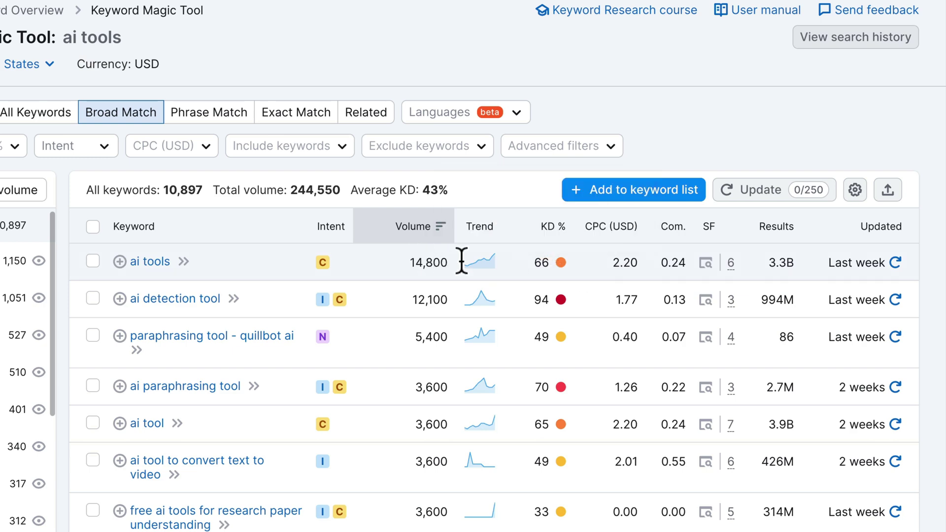
scroll(729, 150, up, 1)
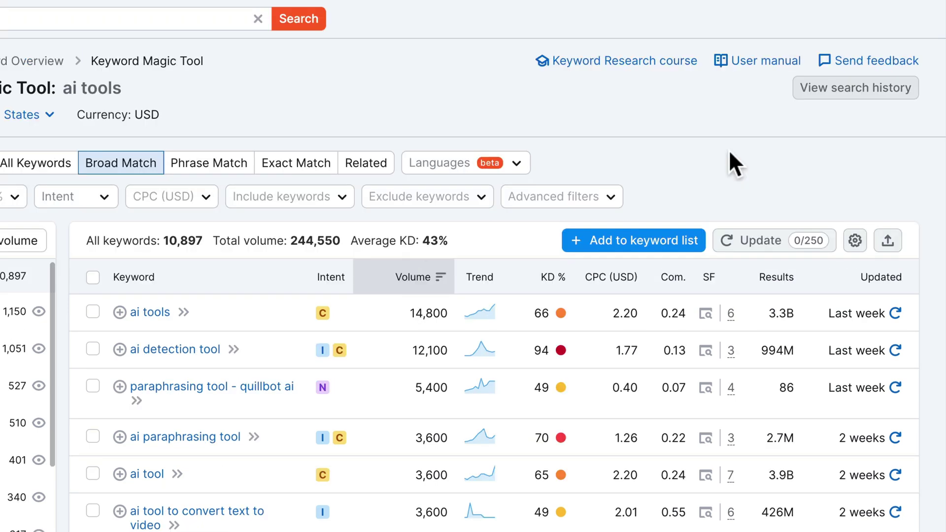
mouse_move(601, 293)
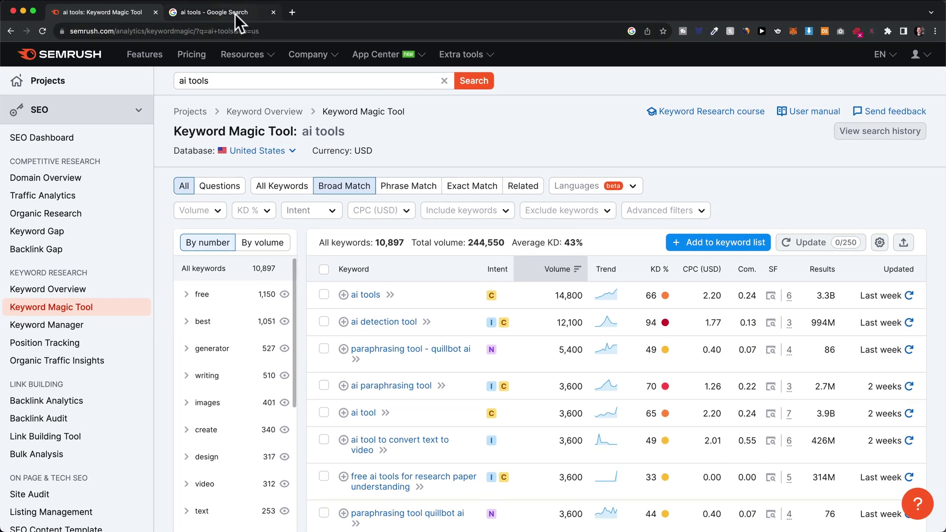
click(235, 14)
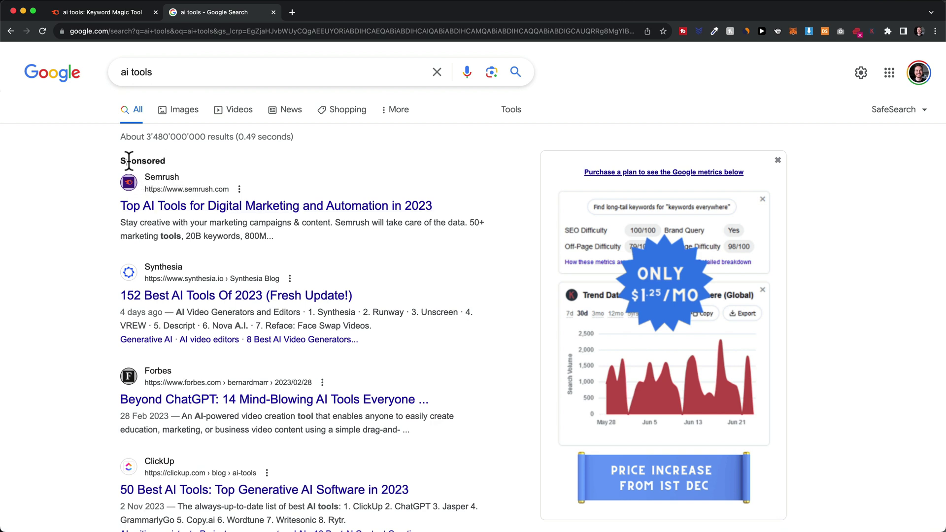
drag(127, 161, 174, 160)
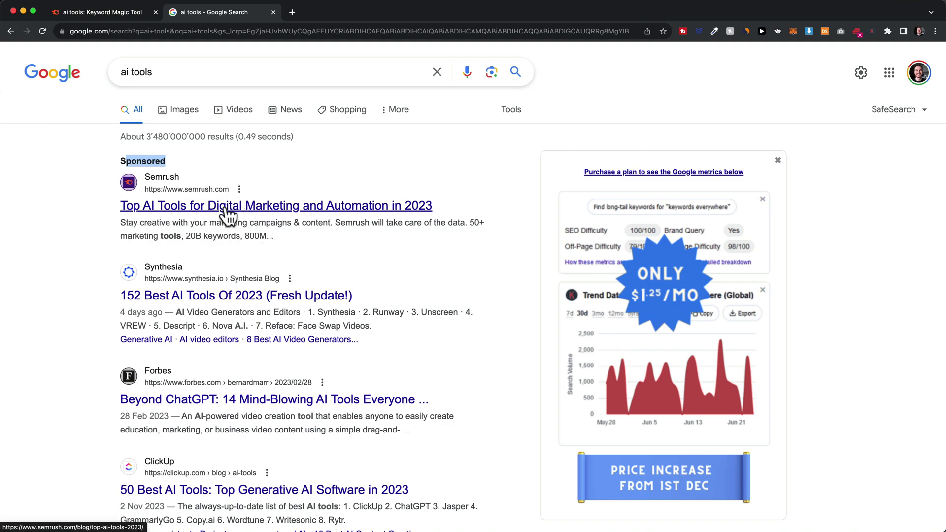
click(111, 10)
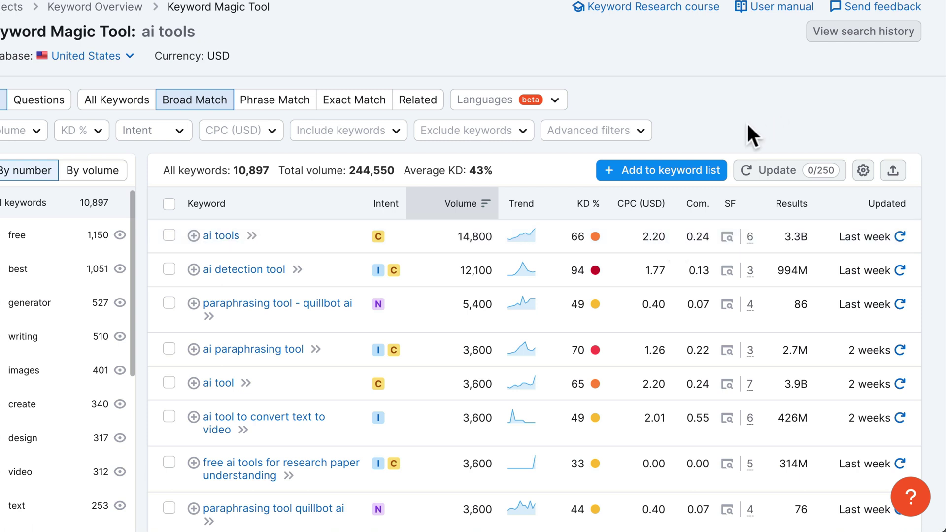
mouse_move(706, 213)
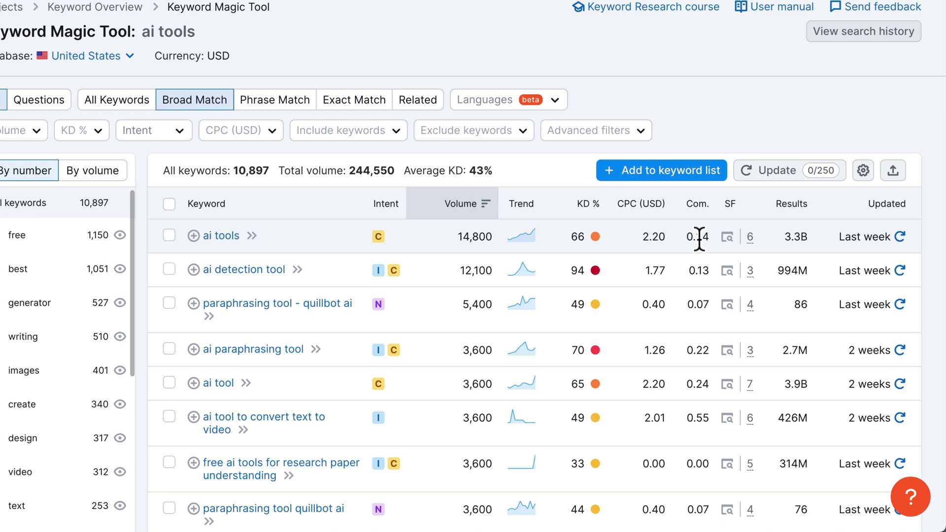
mouse_move(737, 207)
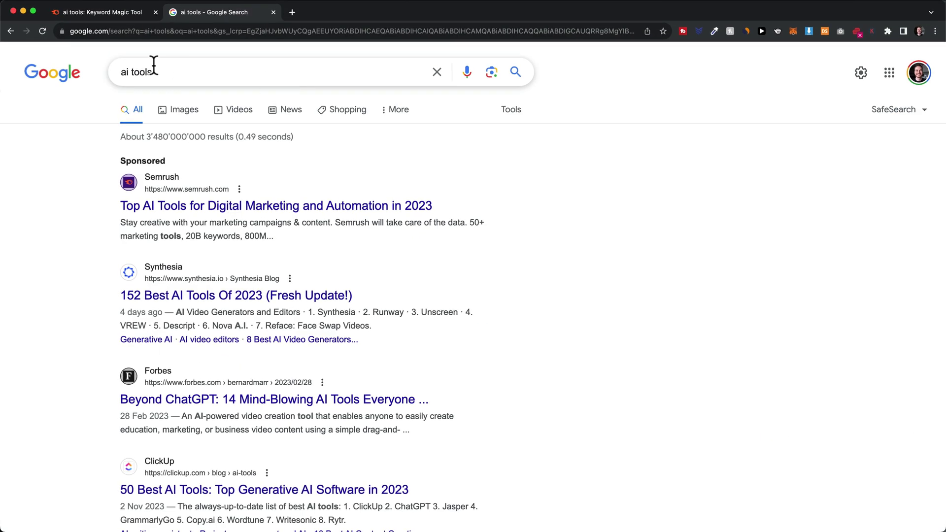
scroll(367, 214, down, 3)
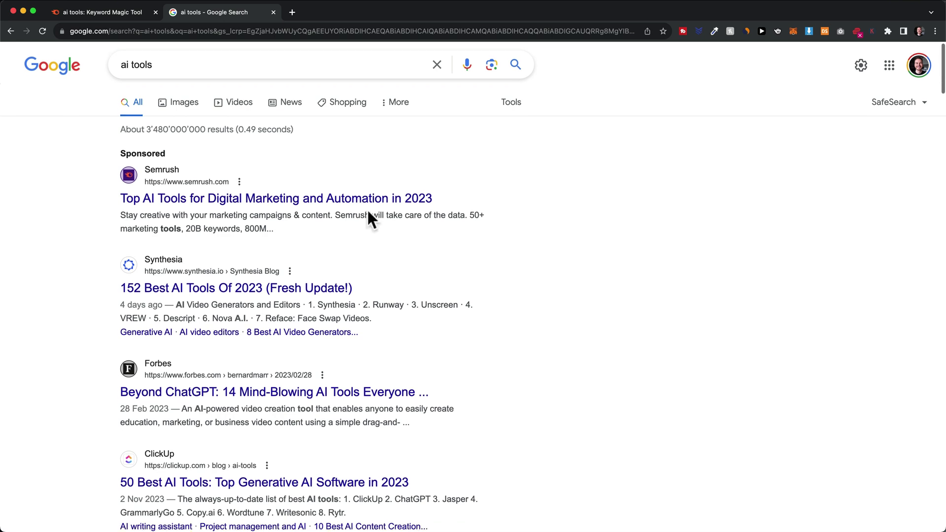
scroll(221, 148, down, 3)
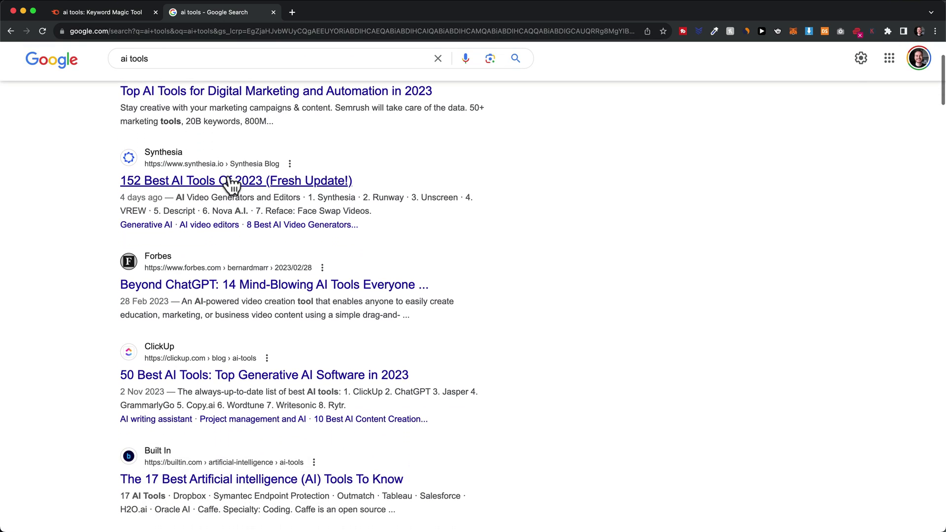
scroll(228, 185, down, 10)
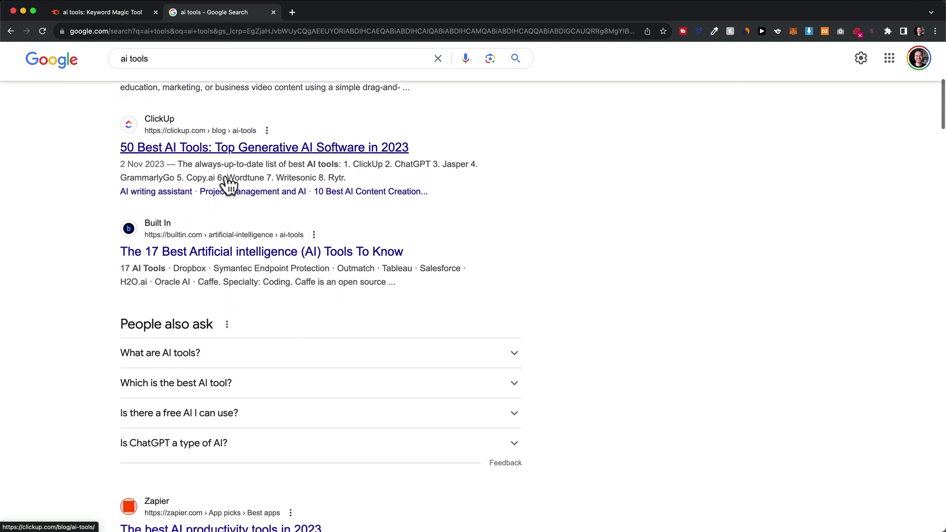
drag(119, 195, 244, 193)
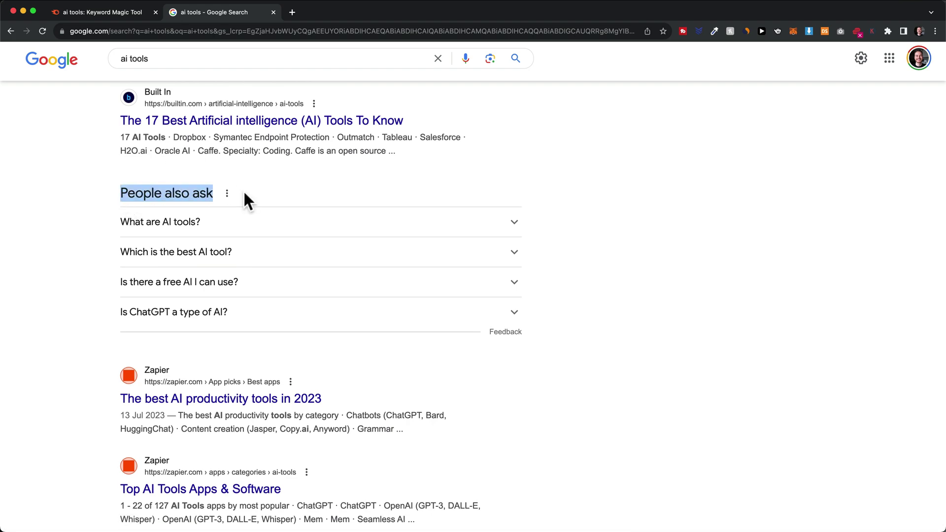
scroll(243, 194, down, 14)
scroll(247, 206, down, 15)
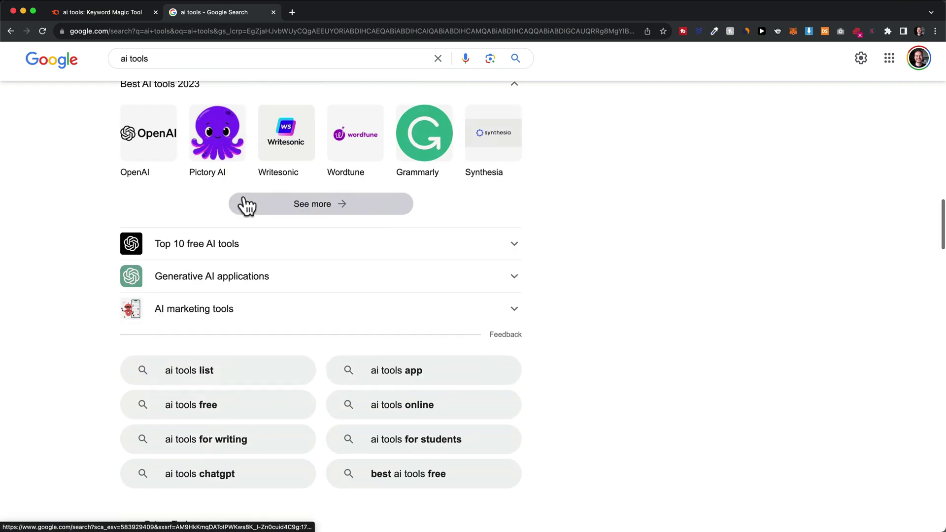
scroll(239, 203, up, 4)
drag(121, 214, 276, 214)
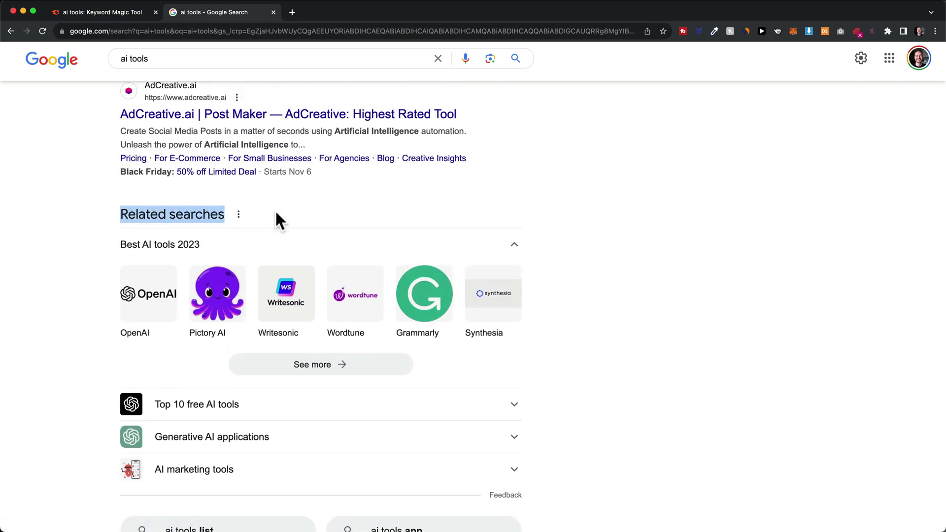
scroll(329, 290, up, 12)
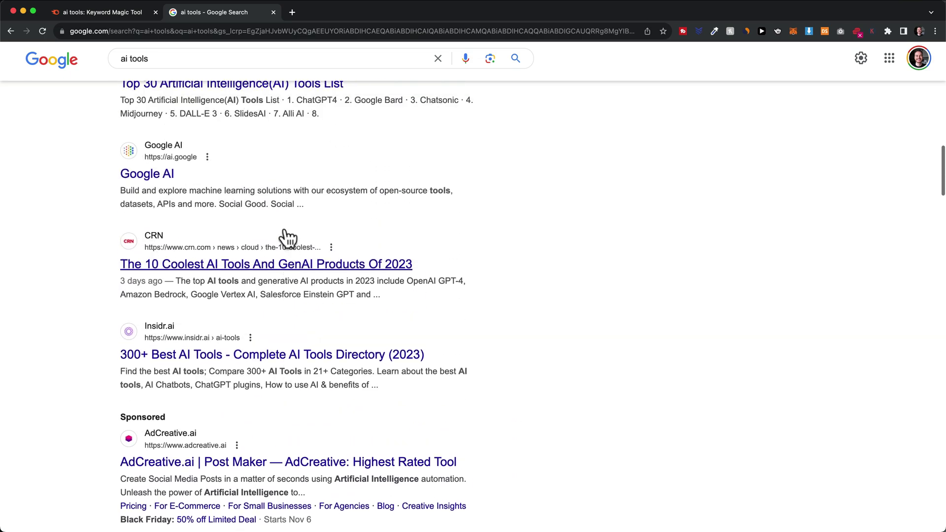
scroll(602, 182, up, 20)
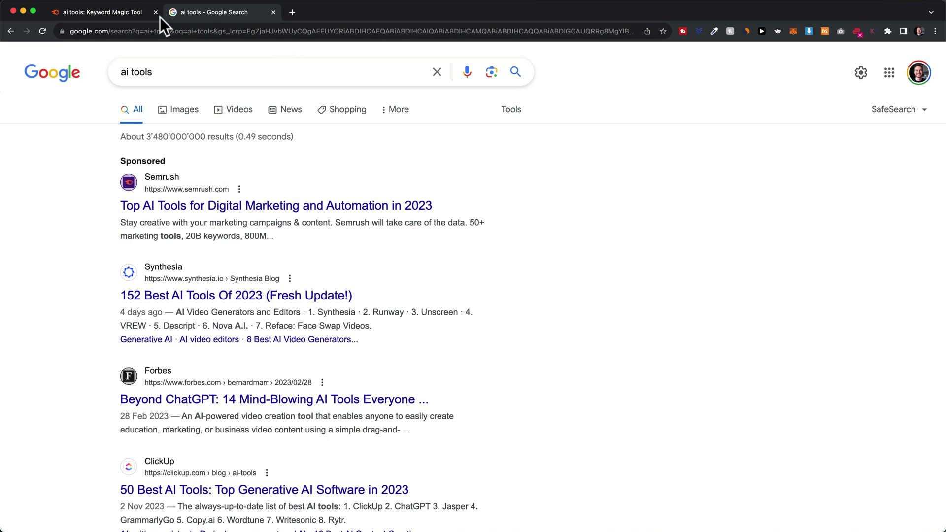
click(139, 14)
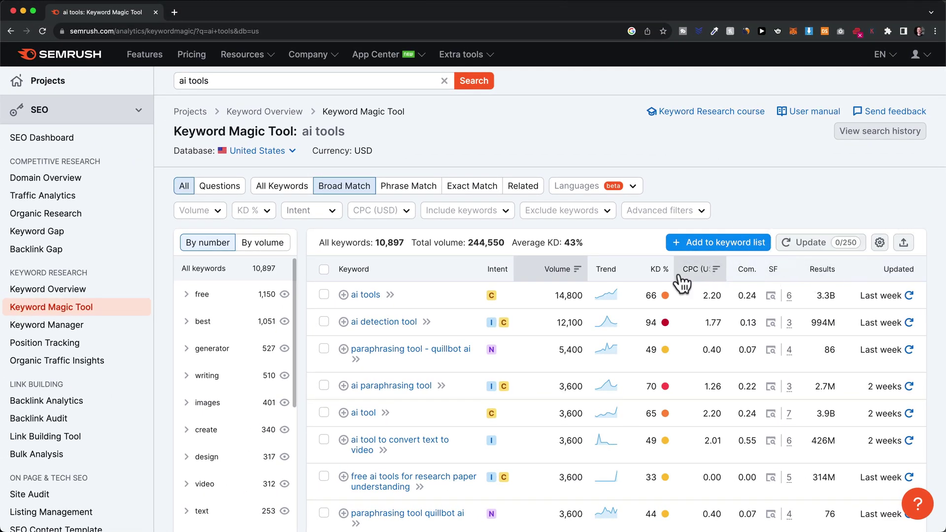
- Scroll the 'ai tools' results to compare keyword difficulty, from KD 94 down to KD 30
mouse_move(643, 276)
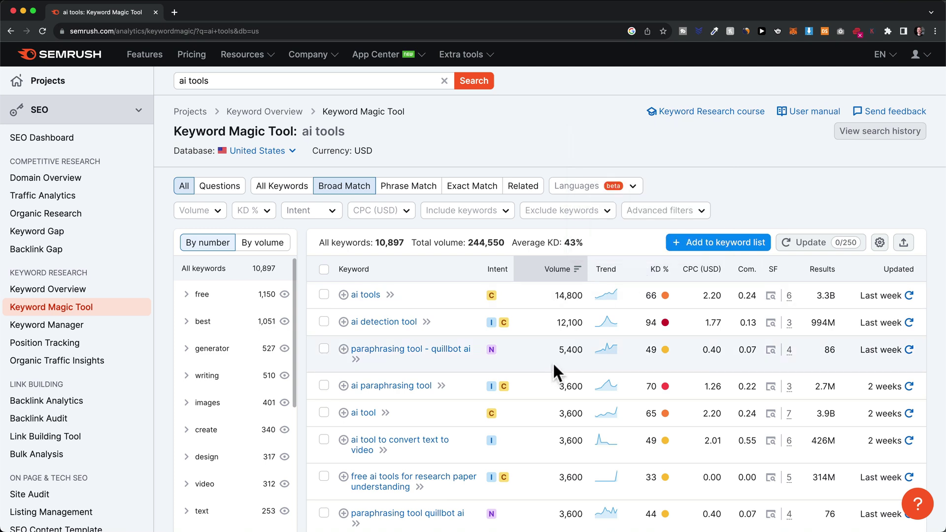
scroll(552, 362, down, 1)
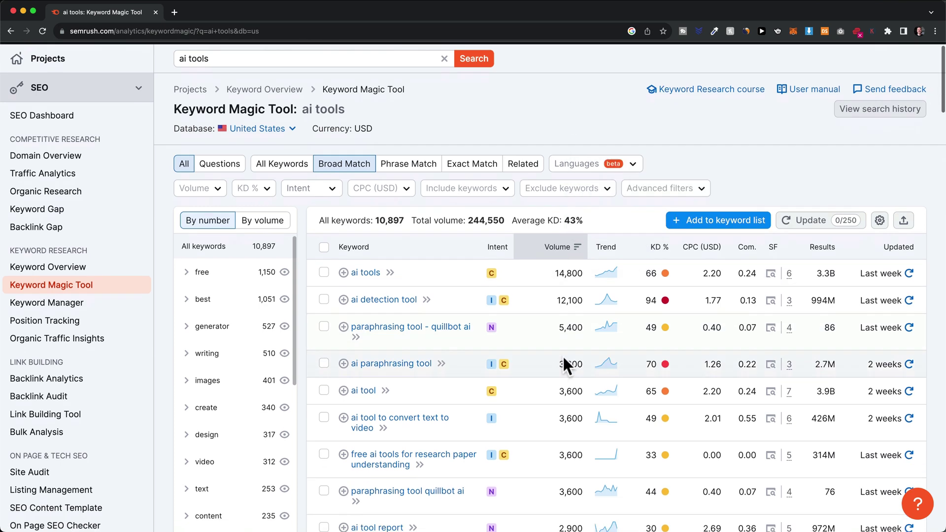
mouse_move(660, 292)
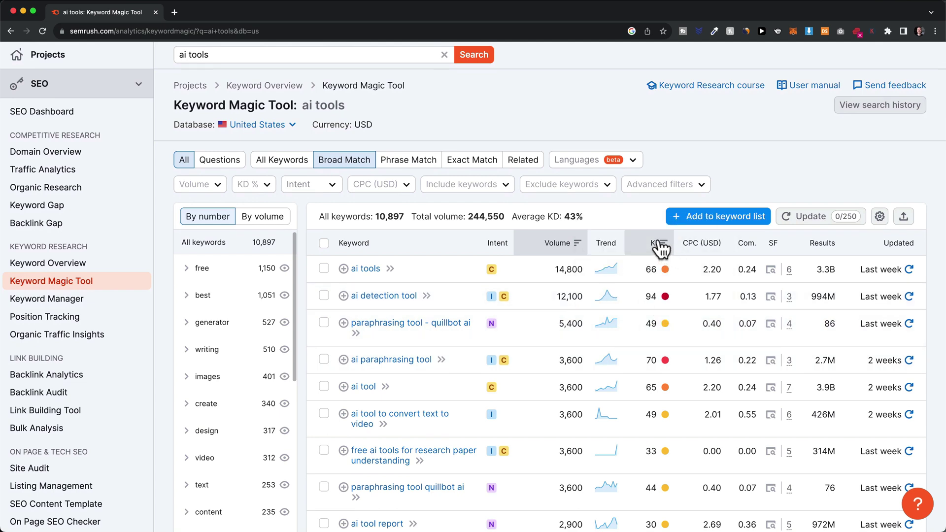
mouse_move(663, 249)
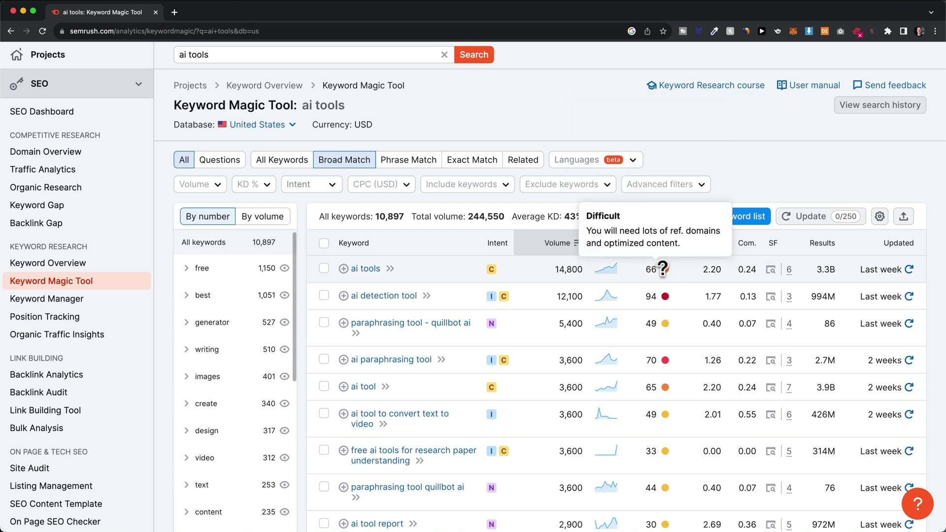
scroll(660, 299, down, 2)
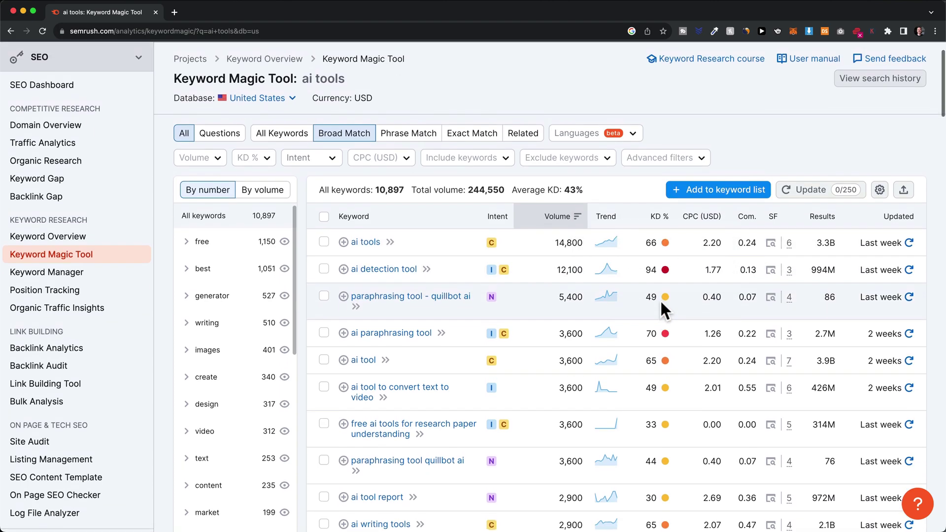
scroll(660, 300, up, 2)
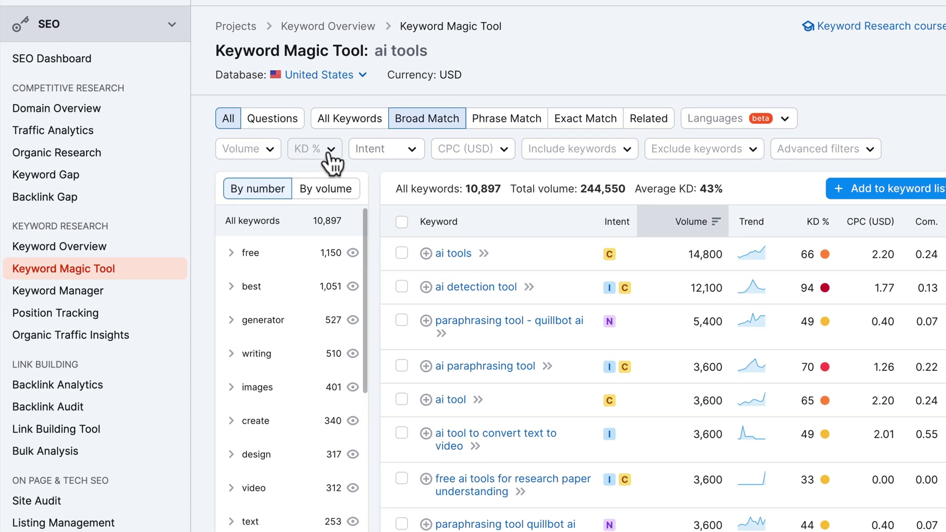
- Filter the 'ai tools' results to Very easy KD (0–14%), leaving 98 keywords
click(331, 151)
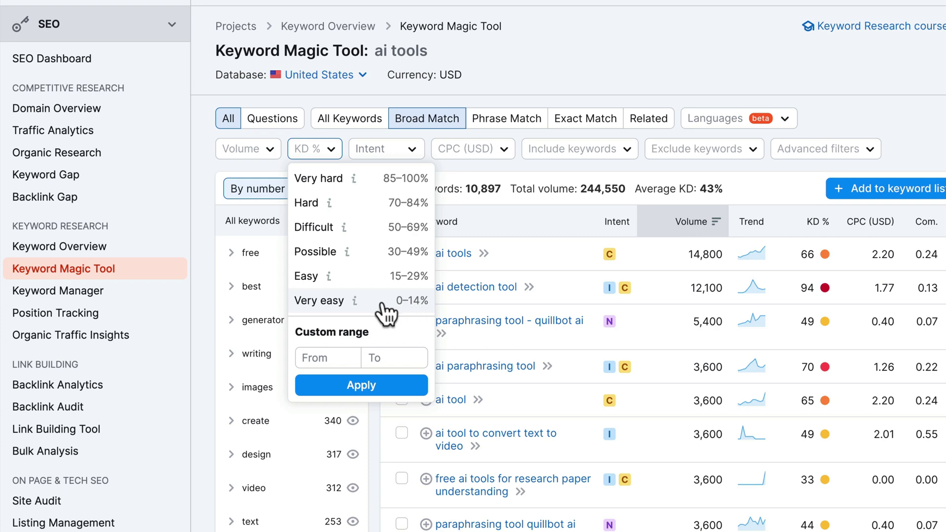
click(364, 301)
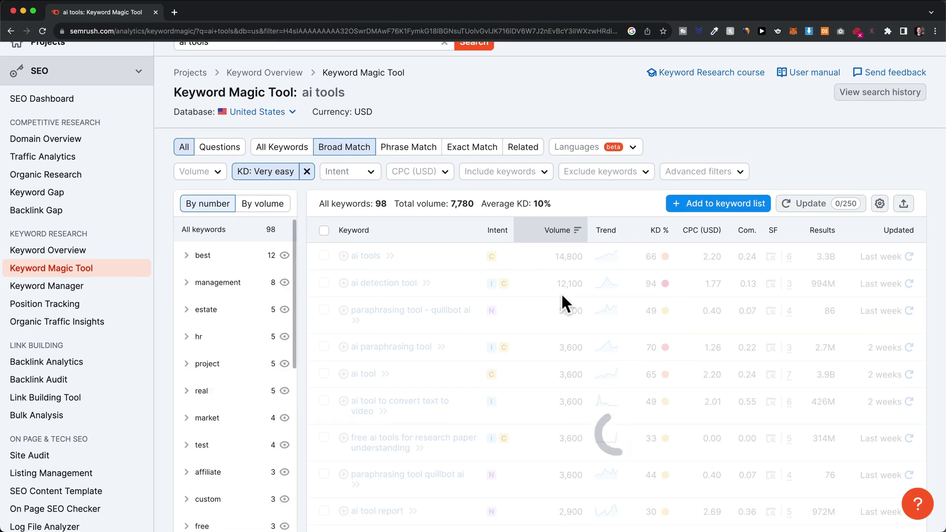
scroll(561, 292, up, 2)
scroll(698, 165, down, 1)
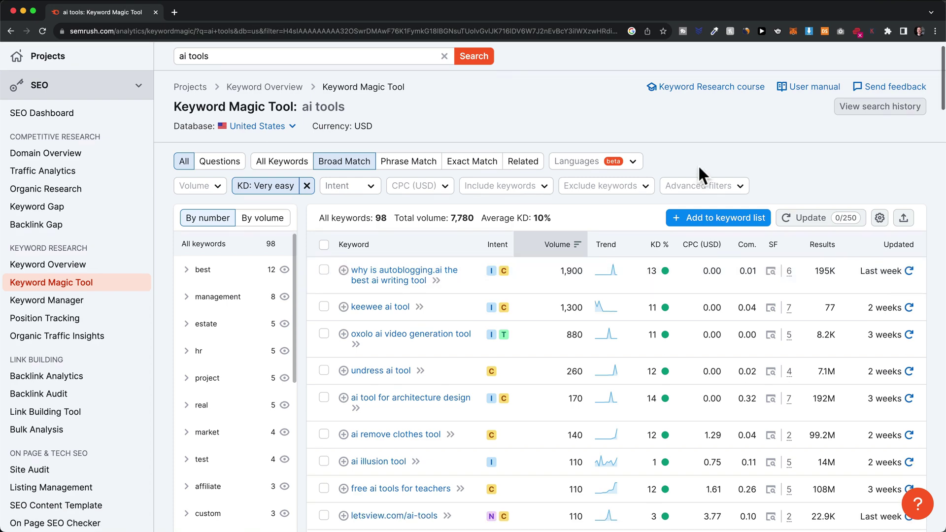
scroll(698, 164, down, 2)
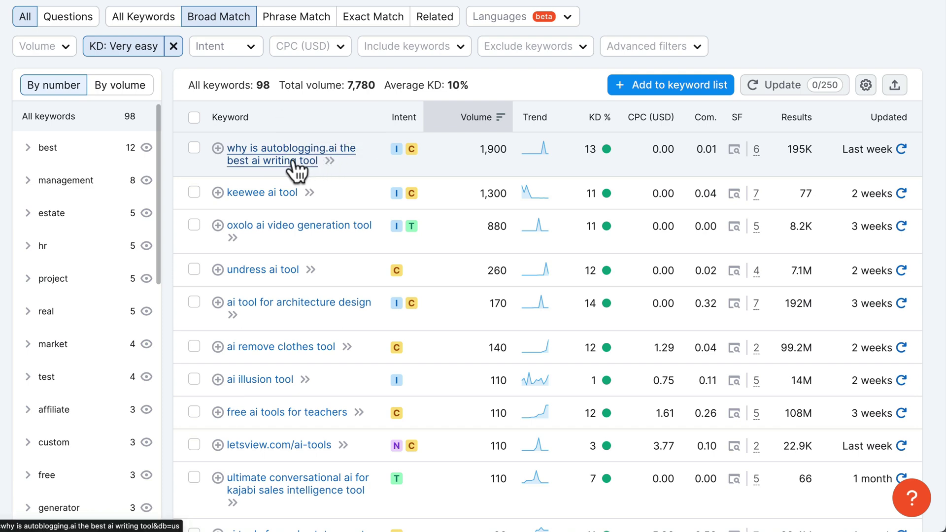
scroll(342, 168, down, 1)
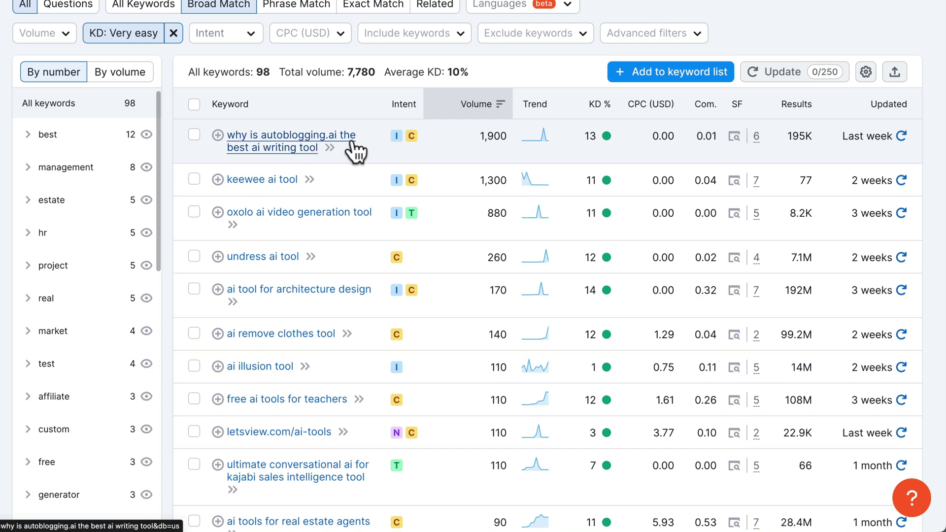
scroll(325, 145, down, 1)
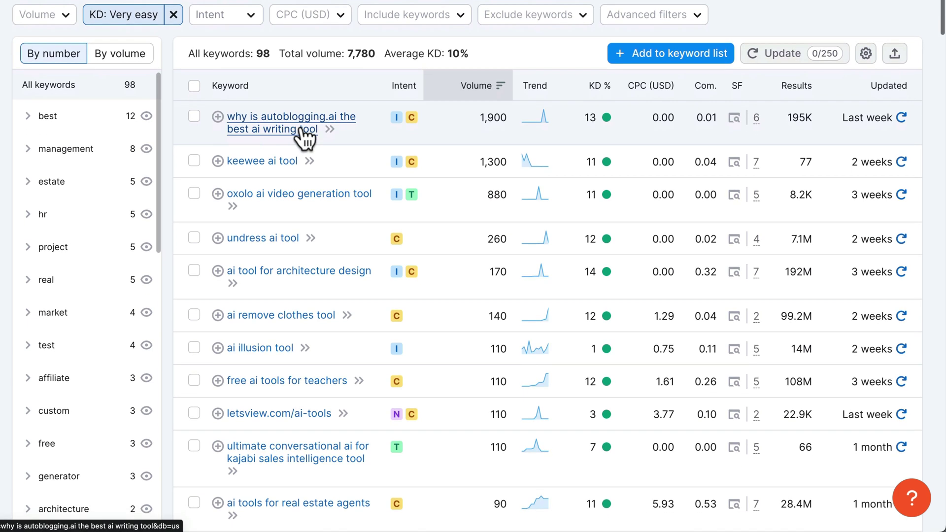
scroll(331, 135, down, 1)
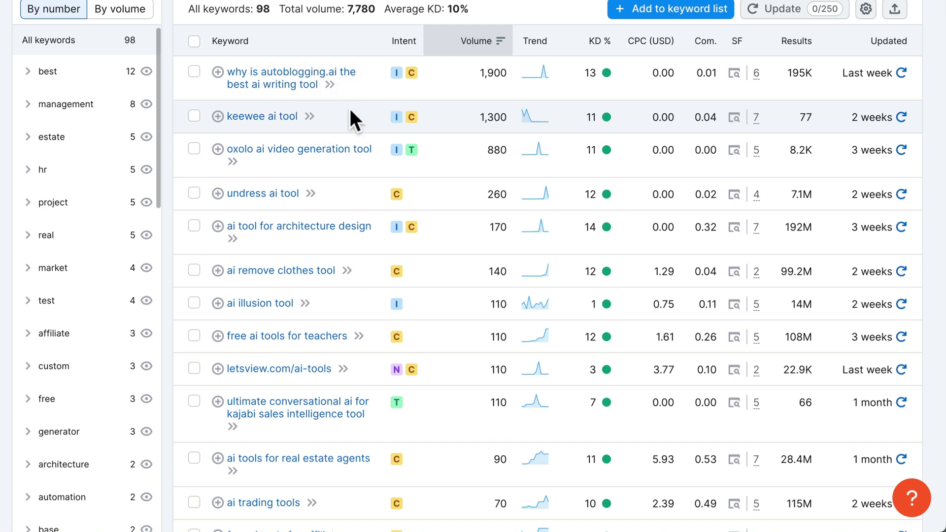
scroll(349, 118, down, 1)
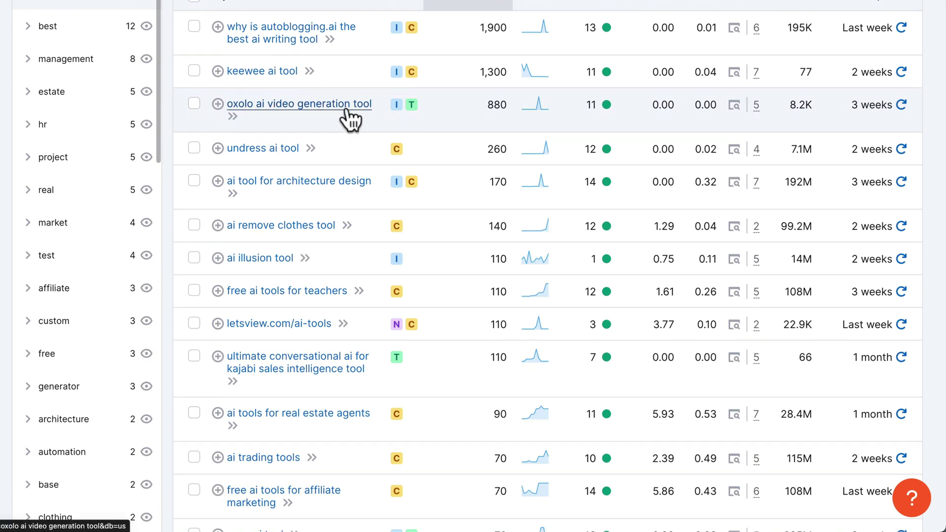
scroll(543, 118, down, 2)
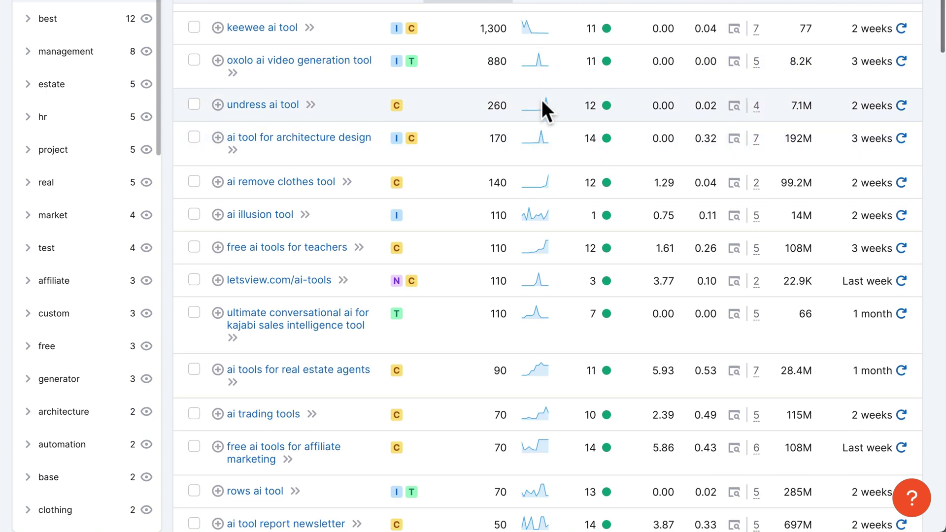
scroll(536, 124, up, 3)
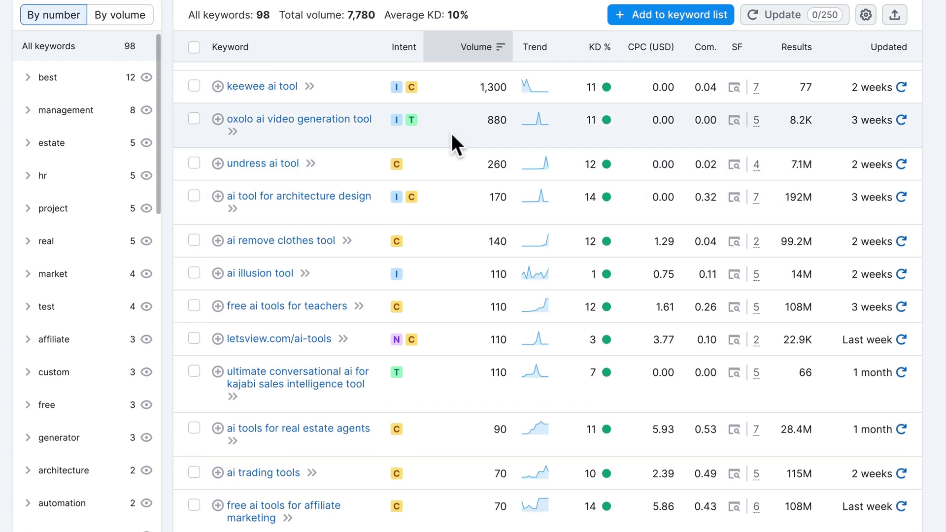
scroll(454, 144, down, 4)
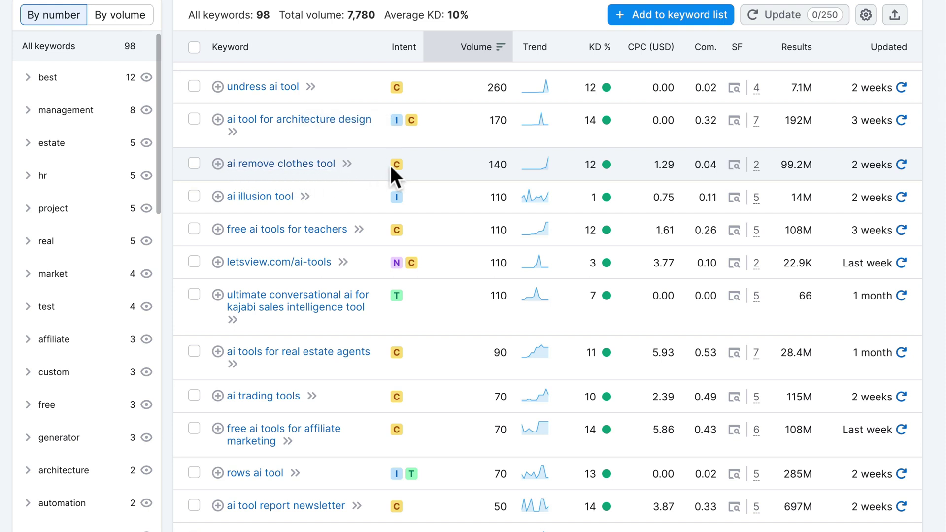
click(437, 167)
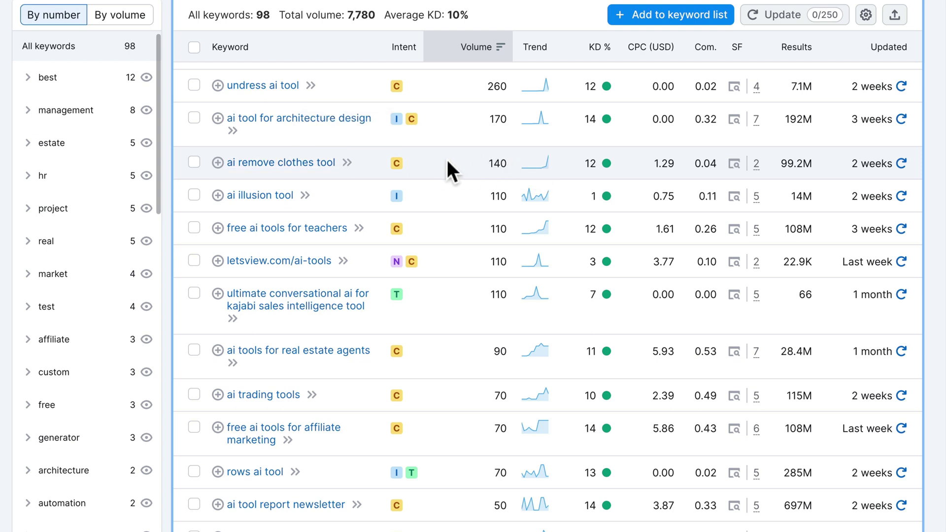
- Save 'ai remove clothes tool' into a new keyword list named 'AI Tools'
click(218, 163)
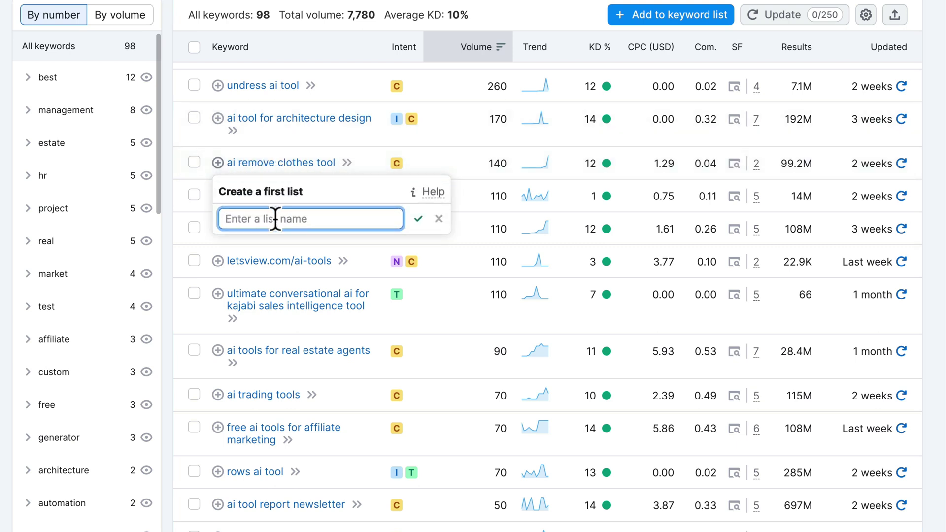
text(AI rem)
key(BackSpace)
key(BackSpace)
key(BackSpace)
key(BackSpace)
text(Tools)
click(418, 217)
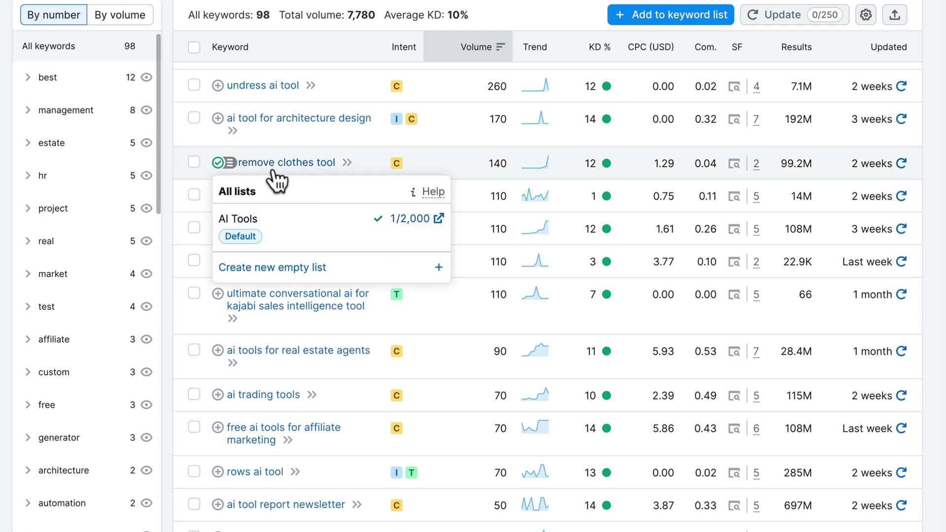
click(454, 165)
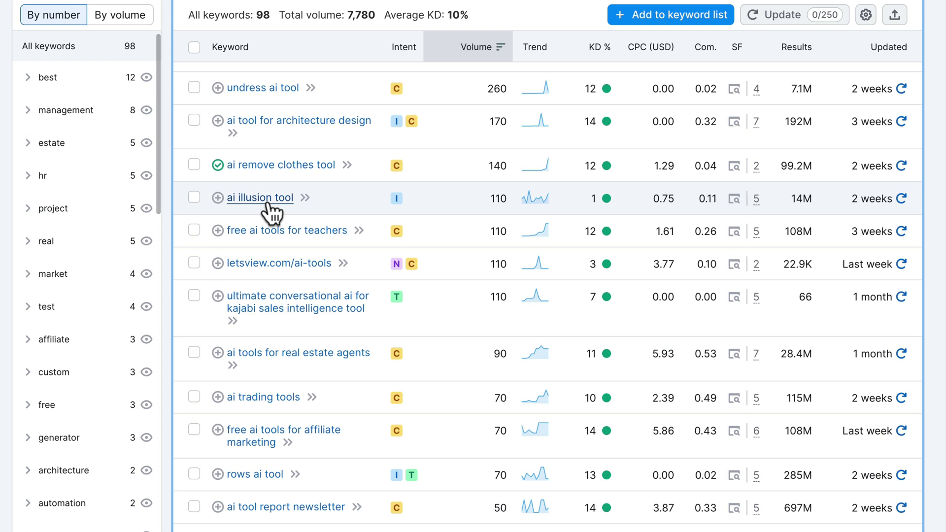
mouse_move(606, 199)
click(471, 197)
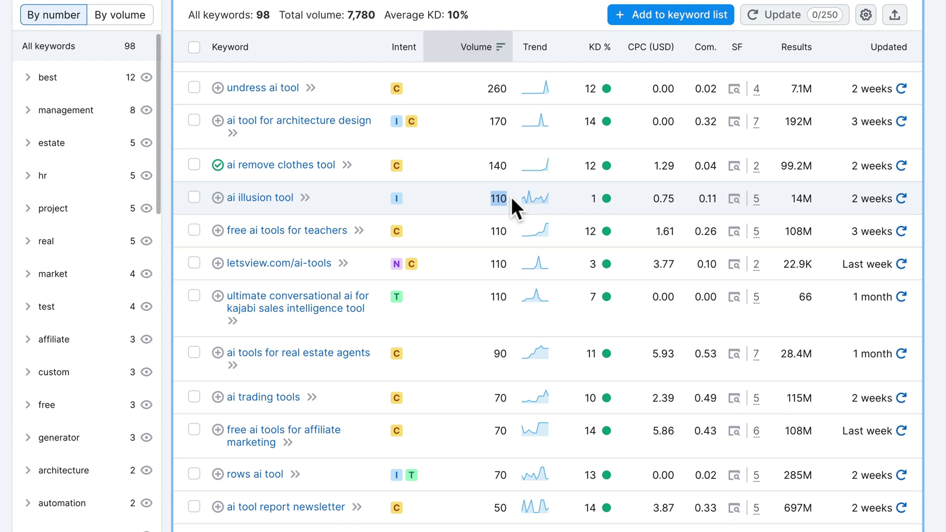
- Add 'ai illusion tool' (volume 110) to the AI Tools keyword list
click(454, 195)
double_click(499, 199)
click(474, 196)
click(217, 198)
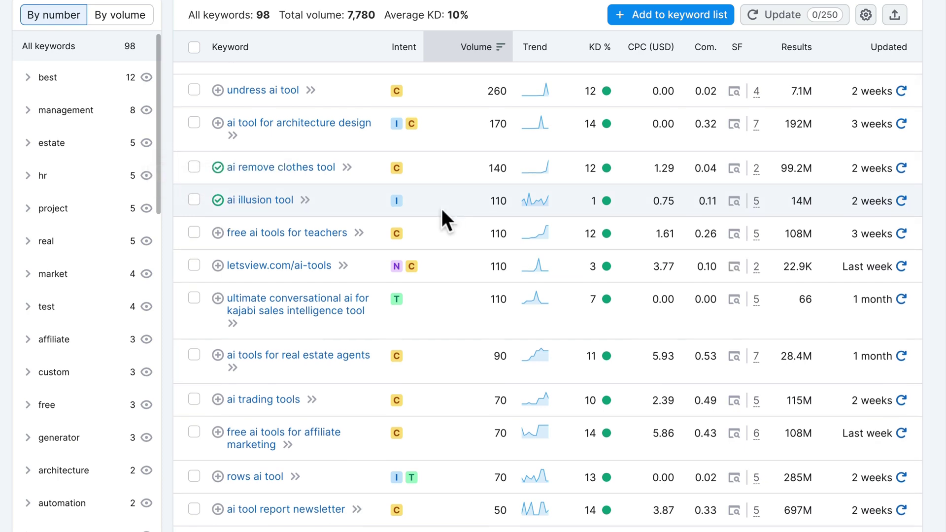
scroll(333, 180, down, 2)
scroll(334, 181, down, 1)
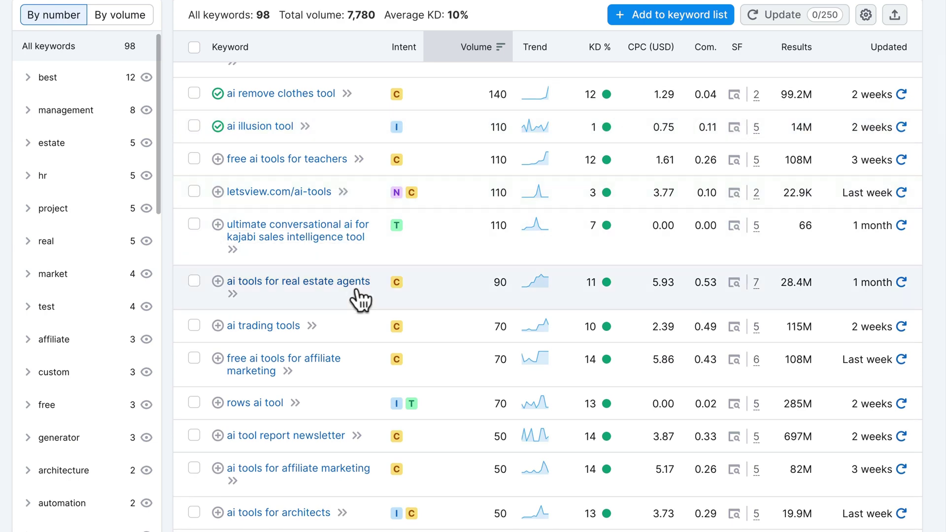
scroll(362, 300, down, 5)
scroll(553, 381, down, 7)
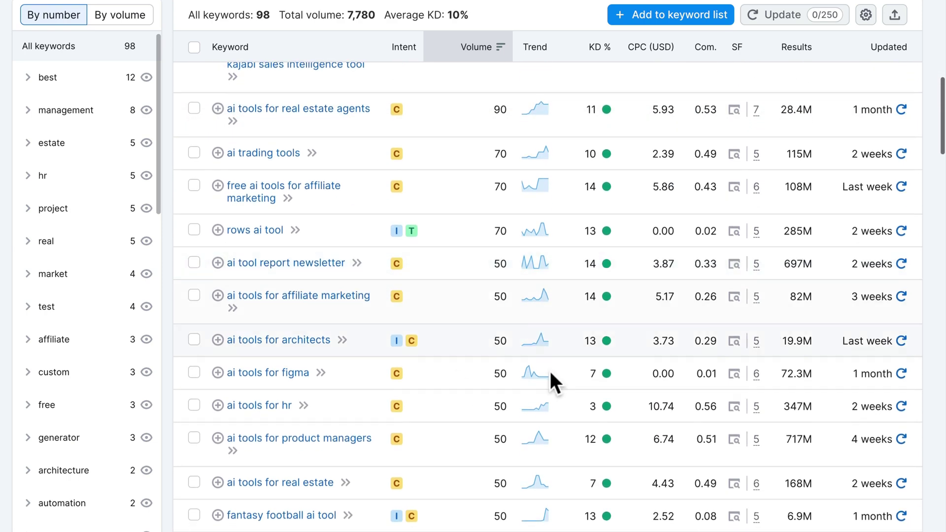
scroll(523, 426, down, 5)
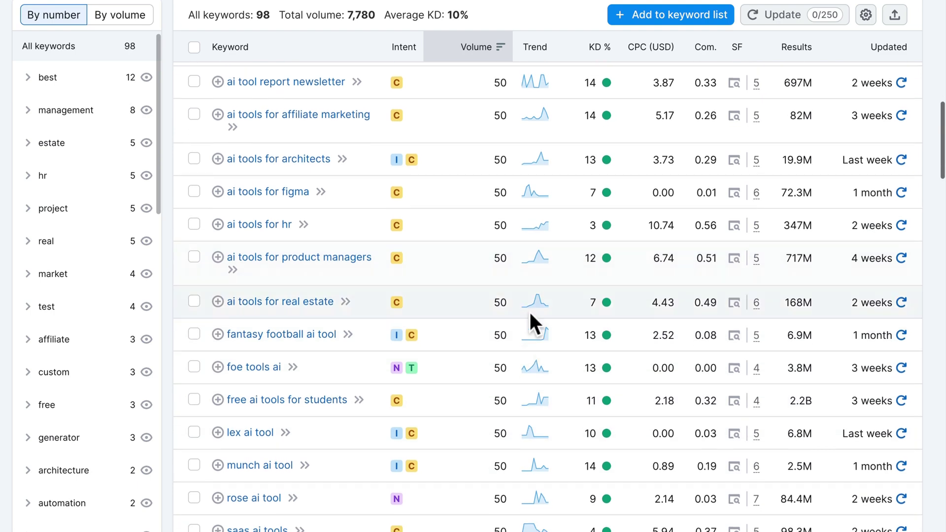
scroll(495, 355, down, 1)
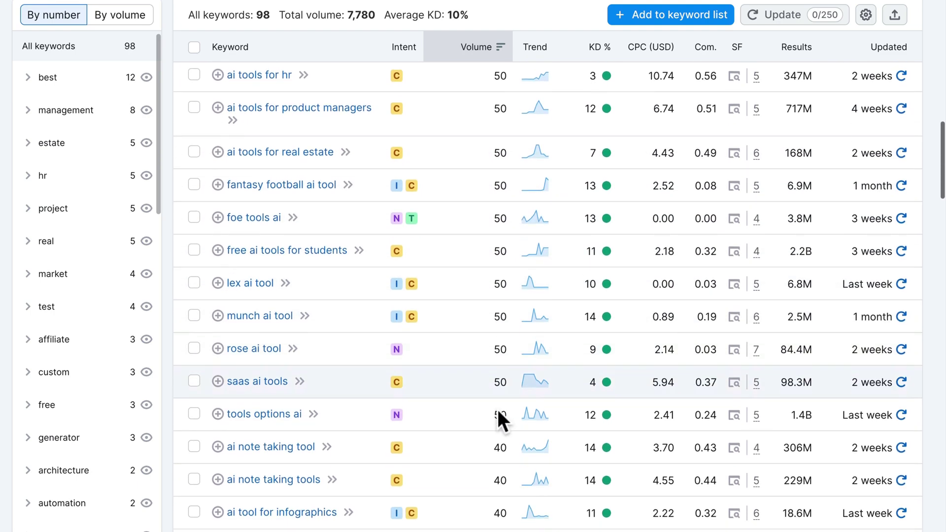
scroll(496, 407, down, 1)
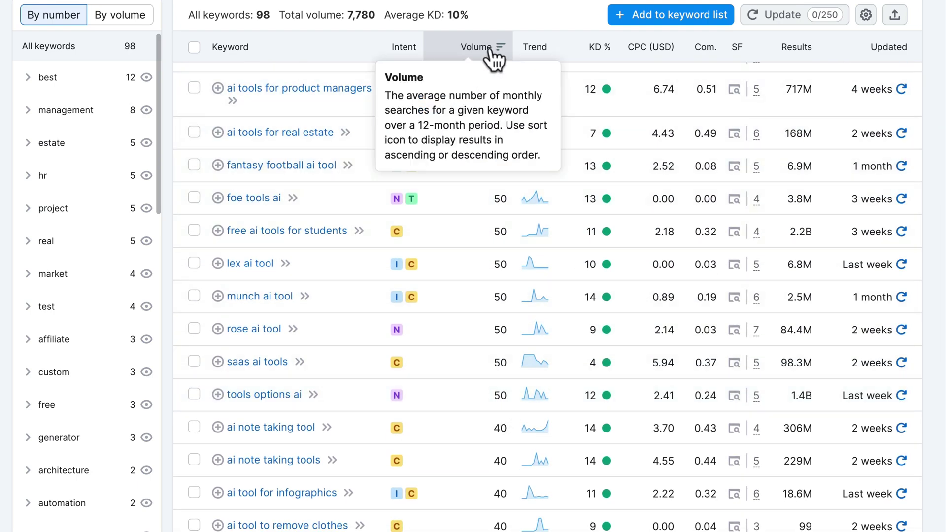
scroll(481, 357, up, 1)
scroll(484, 366, up, 10)
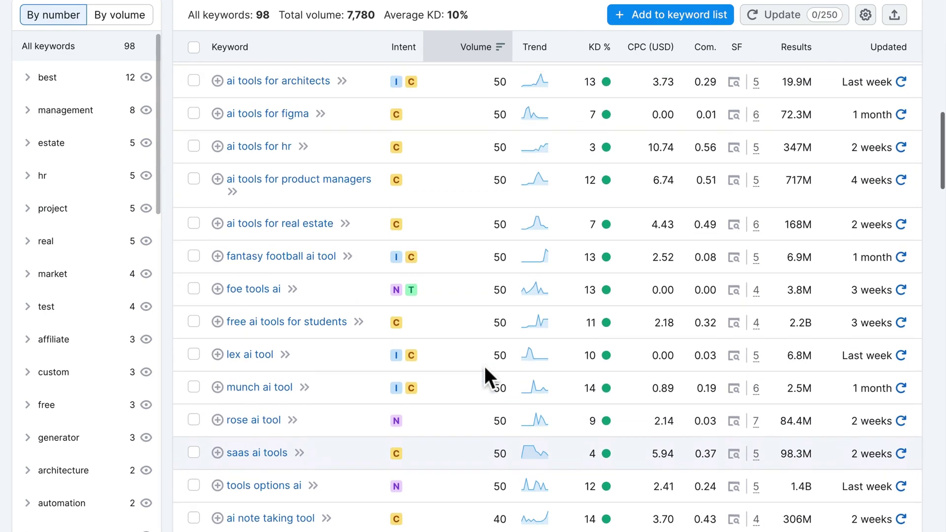
scroll(448, 268, up, 6)
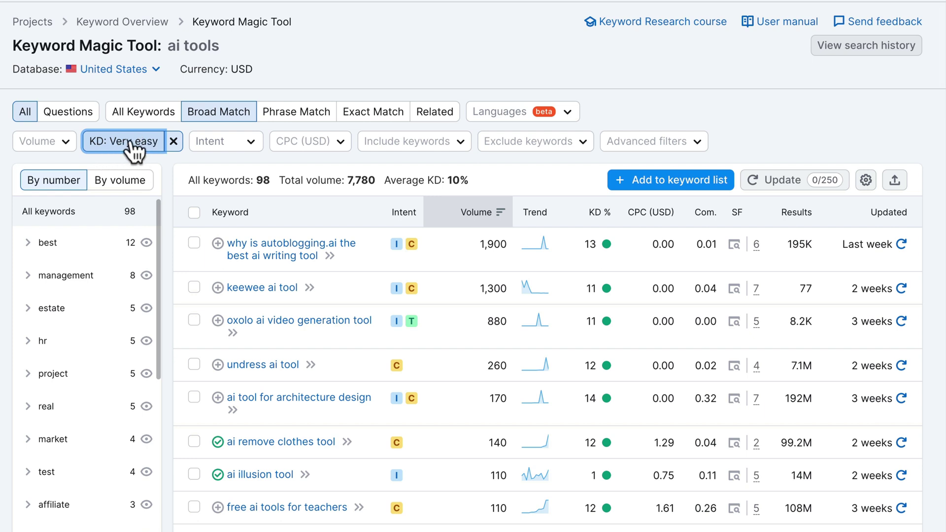
- Switch the KD filter from Very easy to Easy (15–29%), showing 275 keywords
click(133, 149)
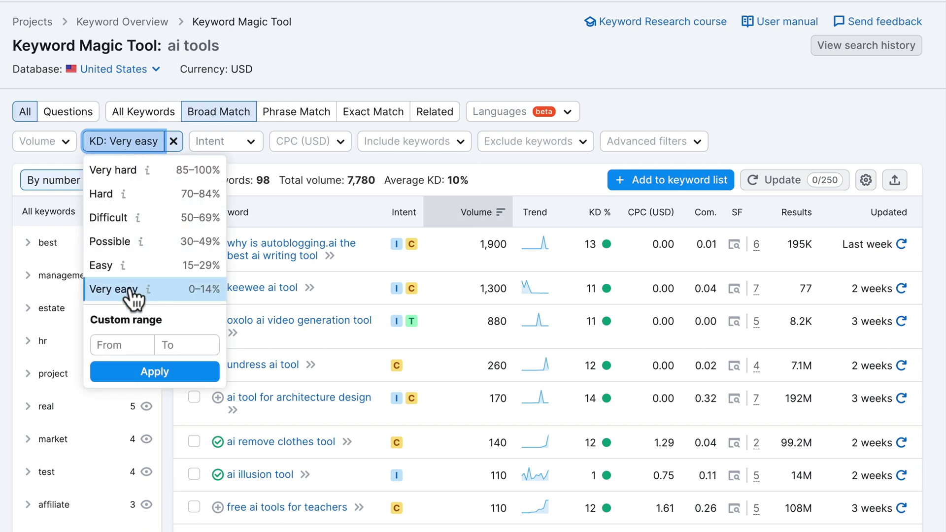
click(139, 266)
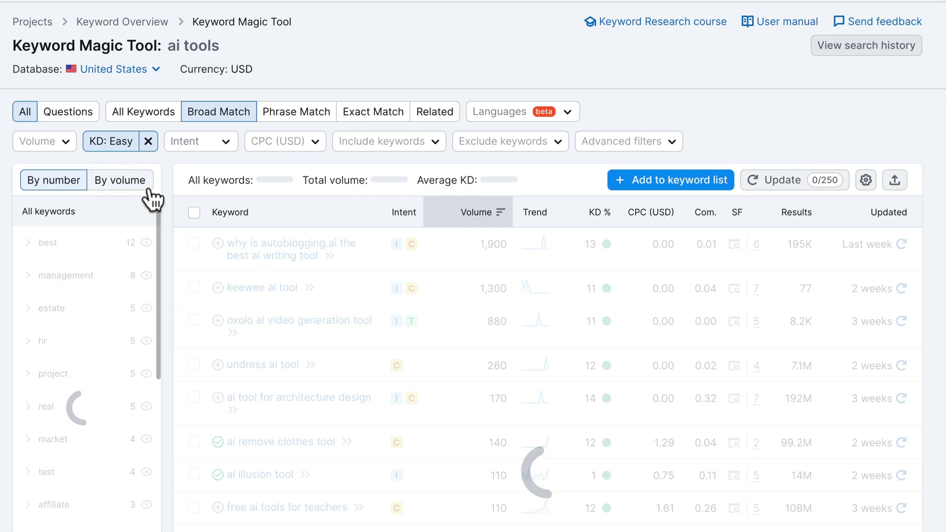
scroll(510, 295, up, 2)
scroll(488, 313, down, 3)
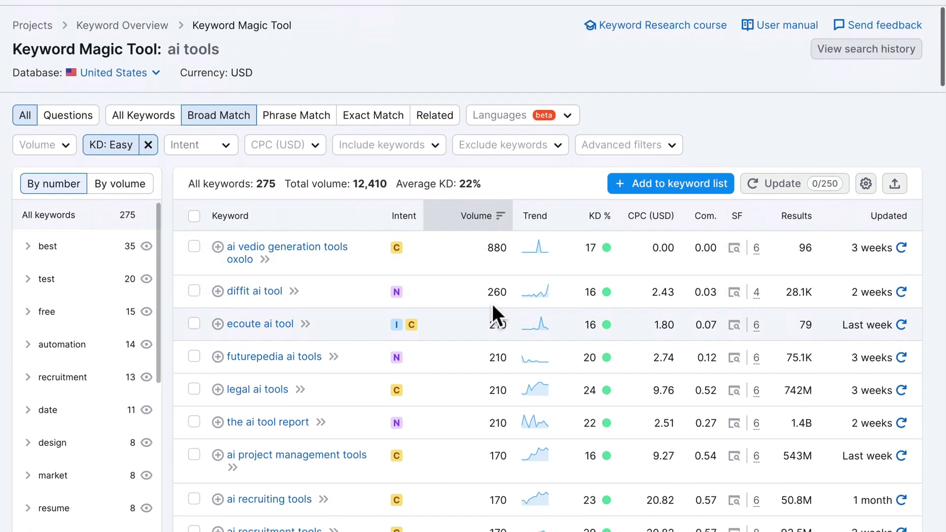
scroll(481, 270, up, 3)
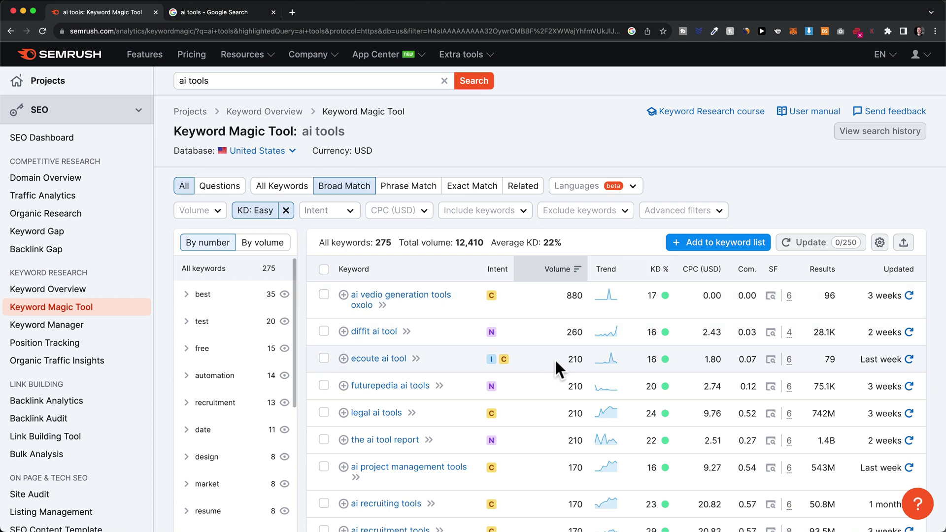
scroll(554, 359, down, 3)
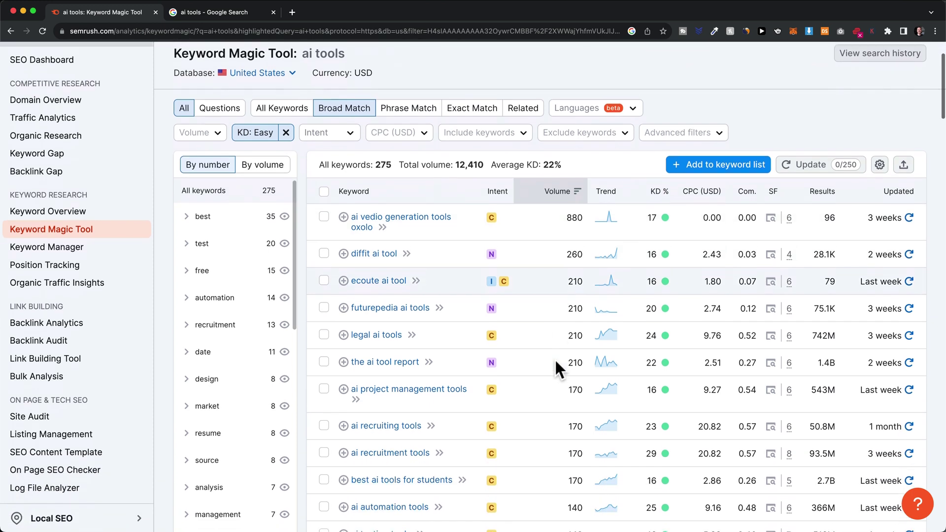
scroll(554, 359, up, 3)
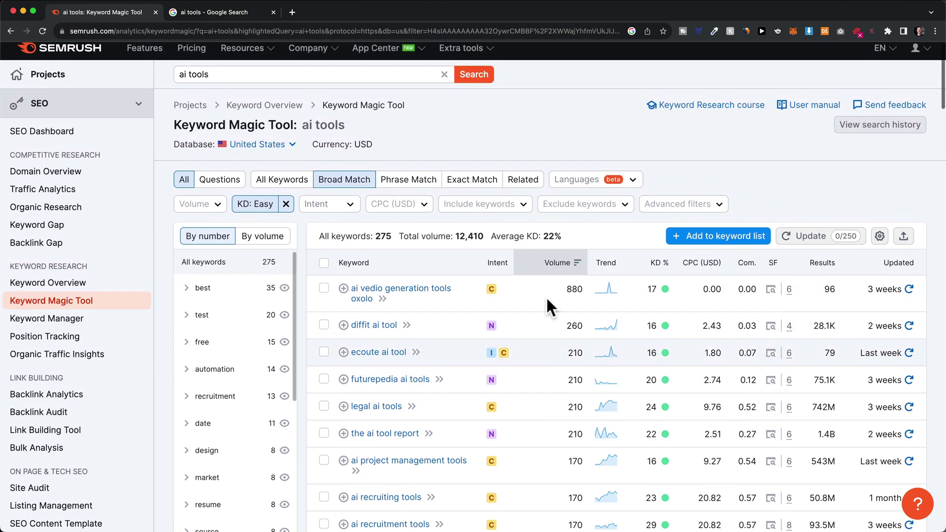
scroll(375, 192, up, 1)
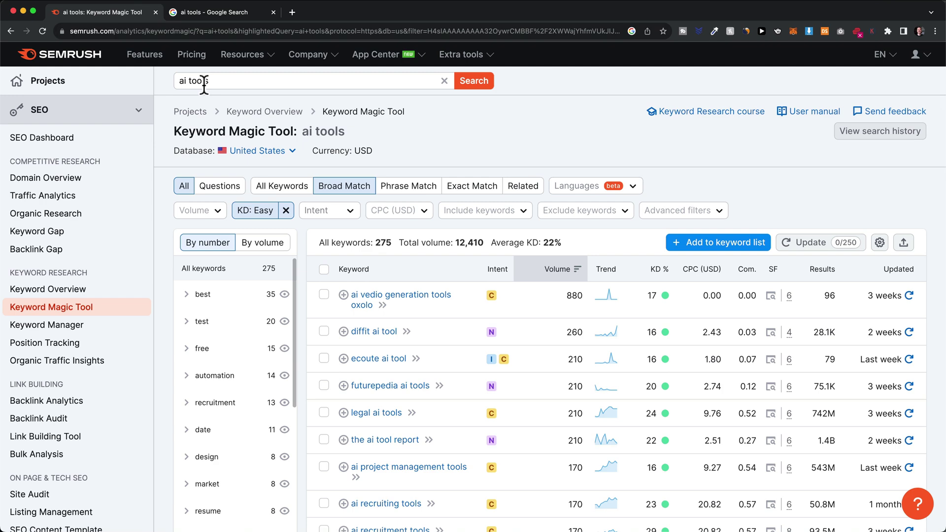
- Return to the Google 'ai tools' results and locate the related search 'ai tools for students'
click(203, 11)
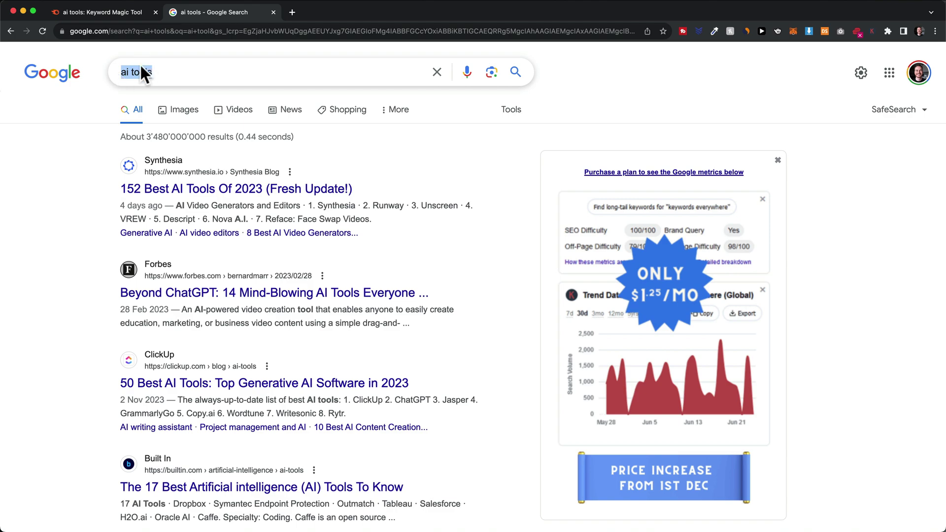
click(93, 166)
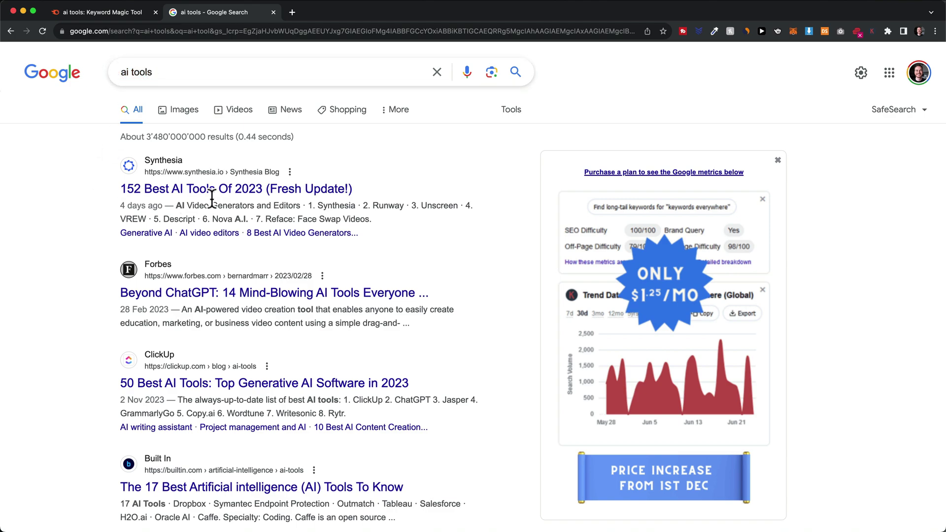
scroll(217, 193, down, 10)
scroll(217, 195, down, 15)
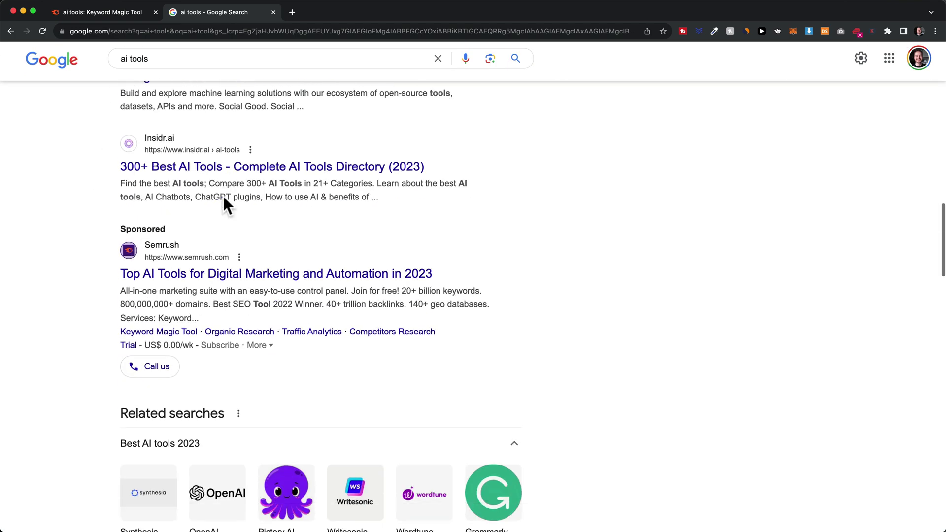
scroll(138, 158, down, 5)
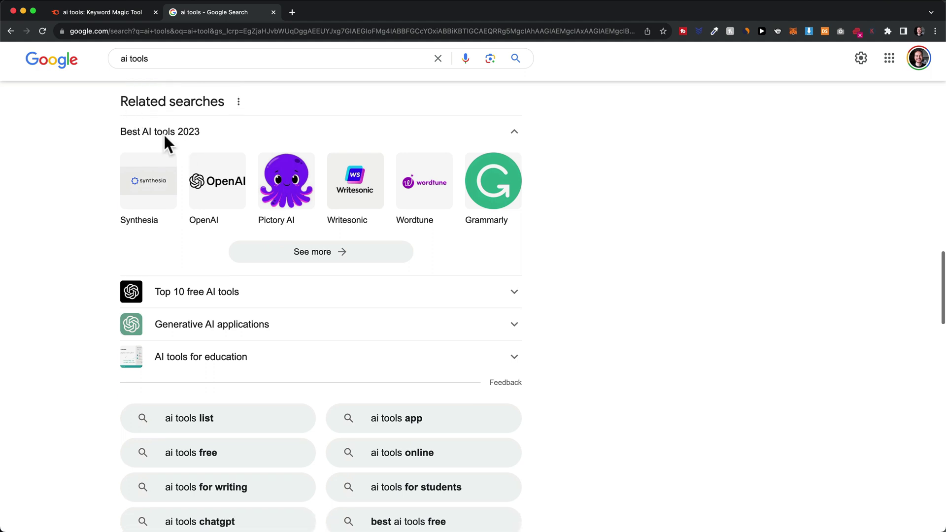
scroll(488, 301, down, 1)
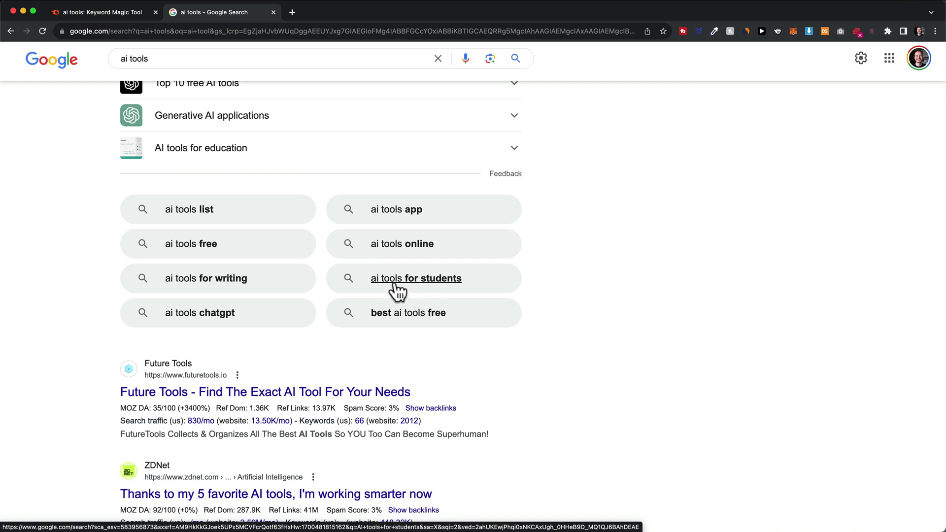
drag(566, 280, 401, 280)
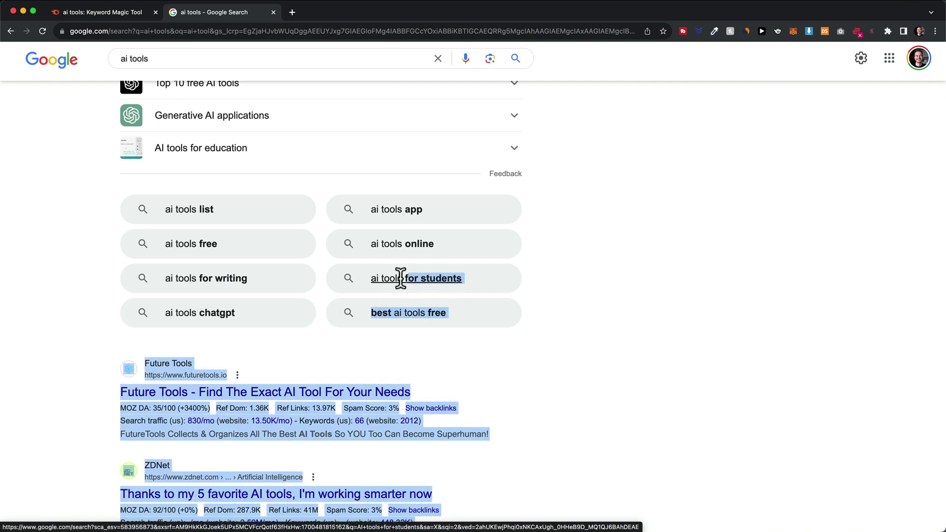
click(607, 280)
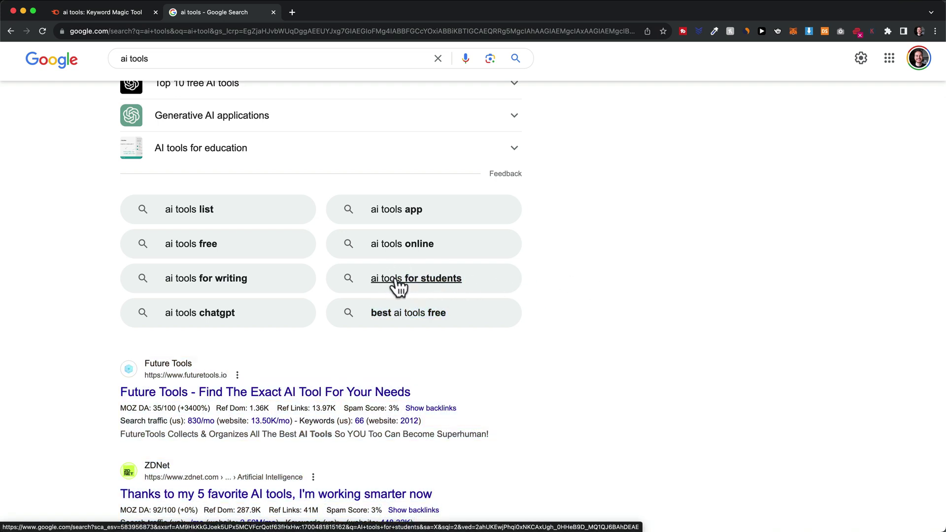
- Search Semrush for 'ai tools for students' and clear the Easy KD filter, listing 38 keywords
click(114, 14)
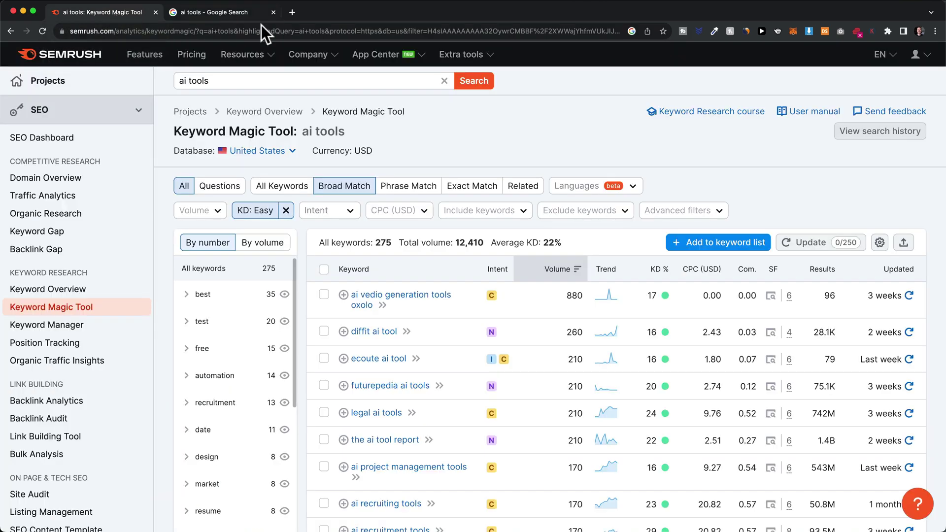
click(249, 80)
text(for students)
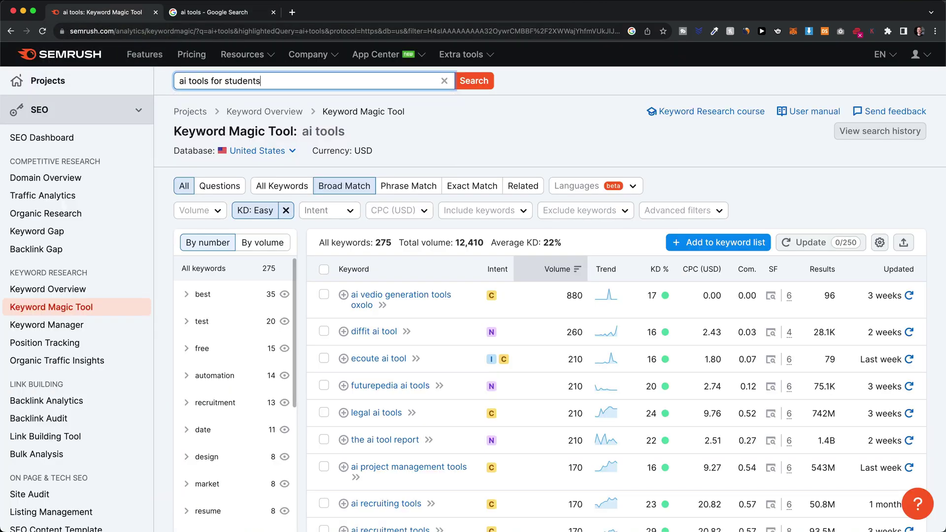
key(Return)
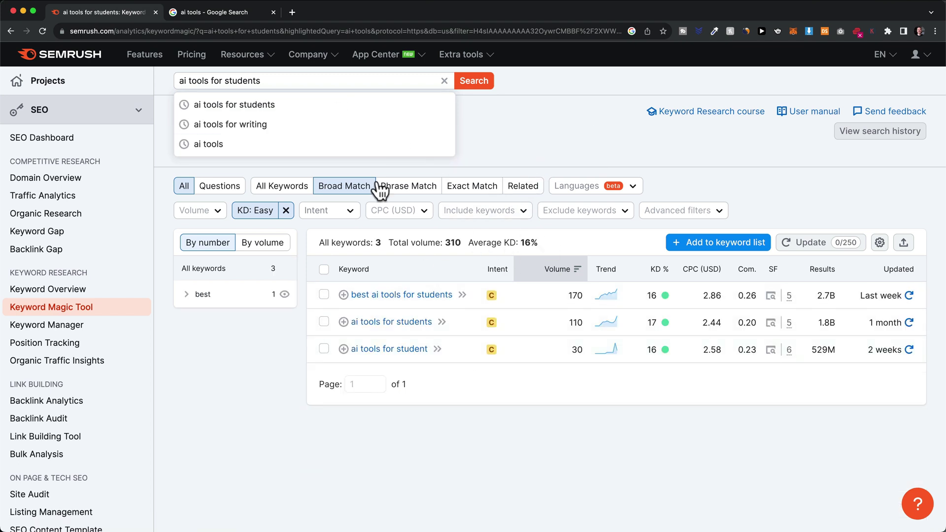
click(286, 211)
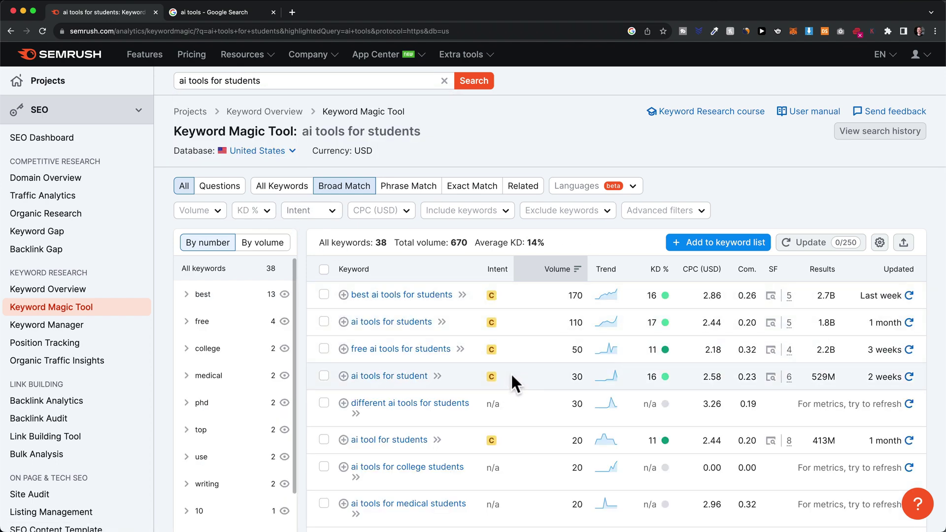
scroll(510, 372, down, 3)
scroll(507, 274, up, 2)
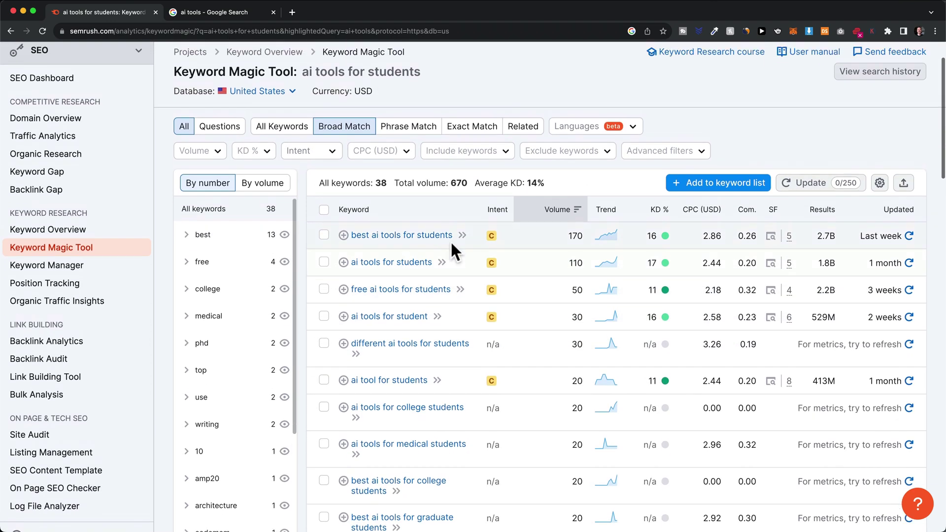